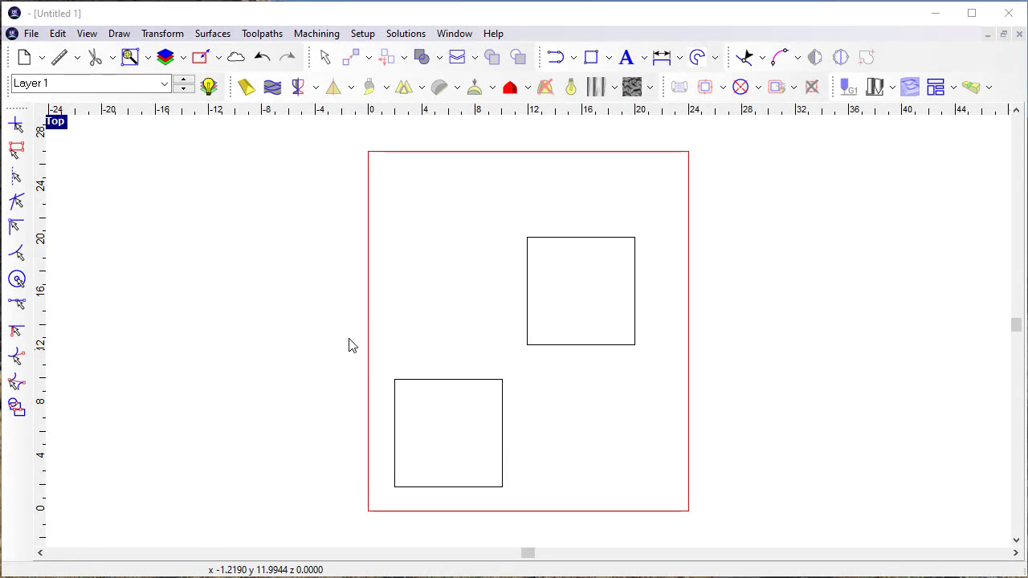
- Add a 1/4" End Mill rough offset toolpath with 4 passes around both squares
drag(324, 207, 718, 493)
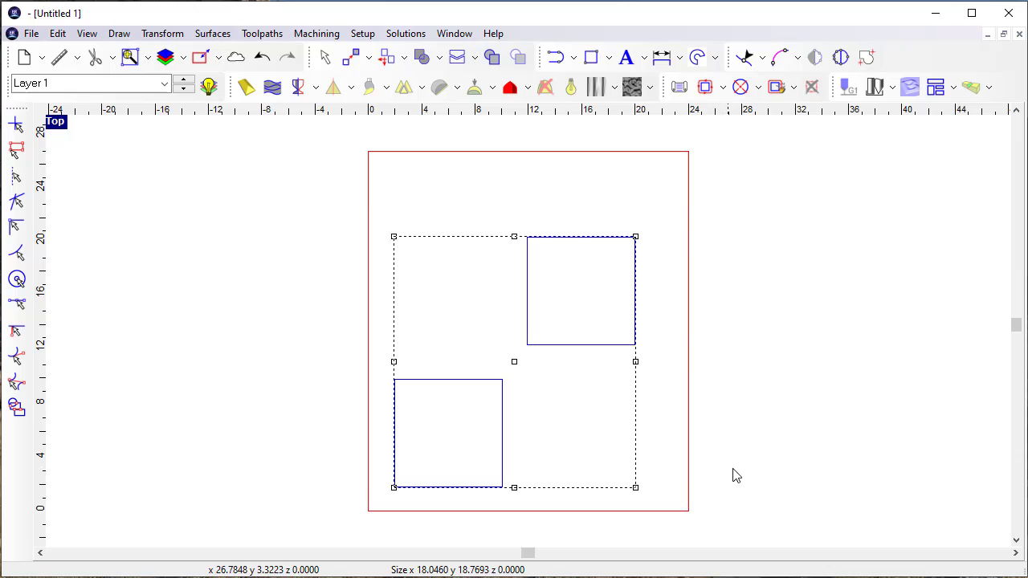
click(705, 87)
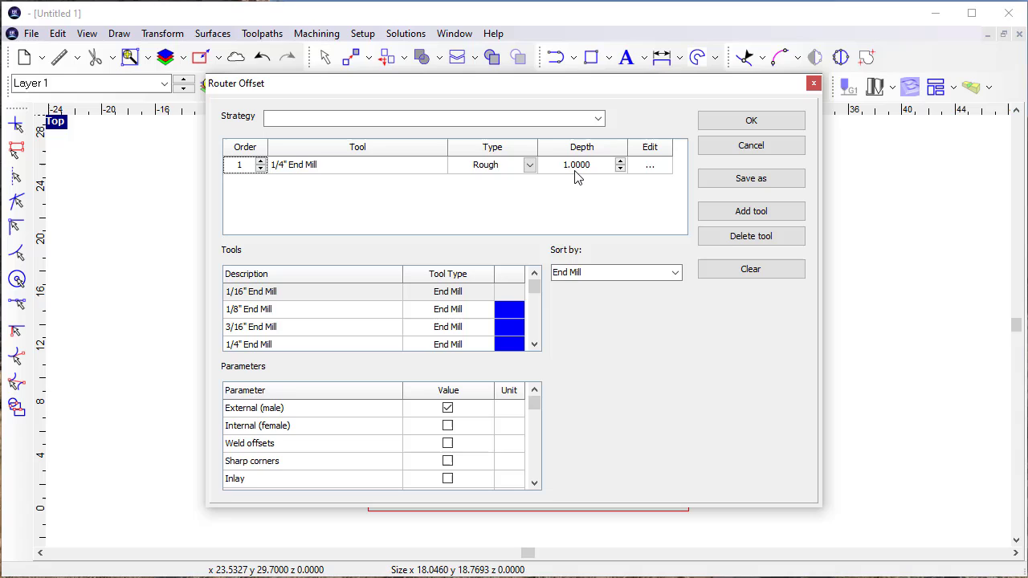
click(648, 167)
click(240, 261)
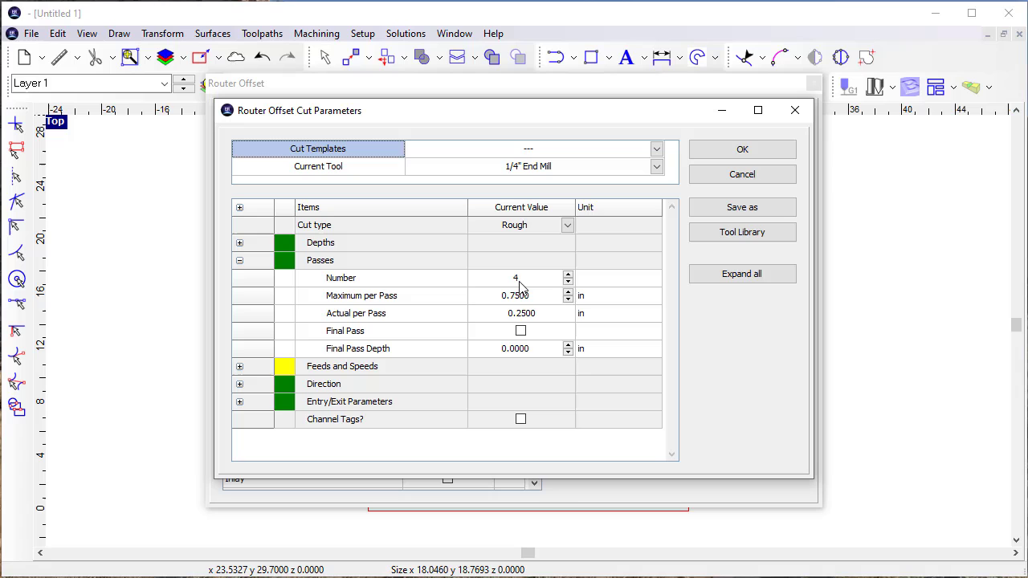
click(731, 153)
click(739, 126)
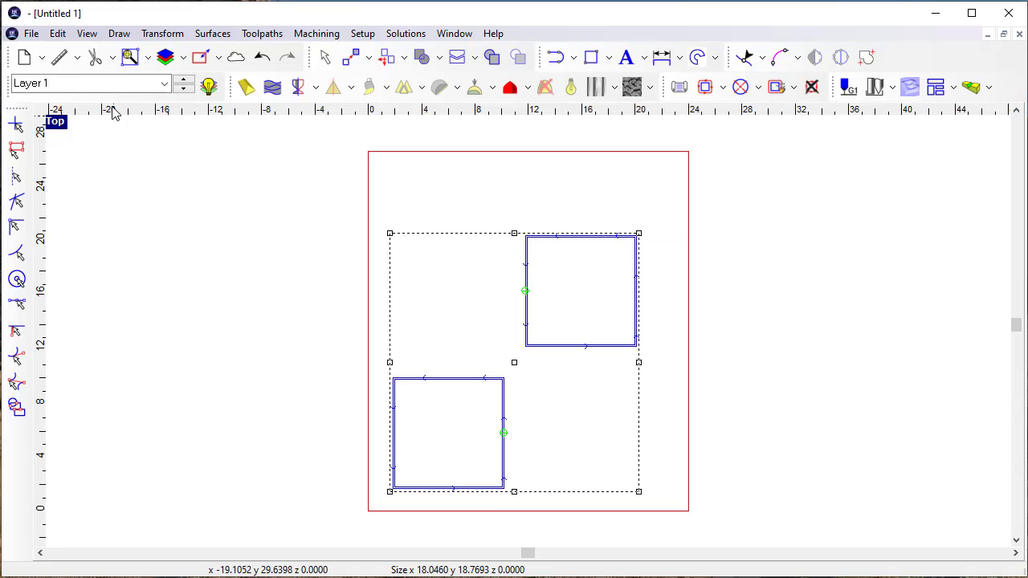
- From the quad view, save the G-code output to Test as Regular Lift.cnc and clear the selection
double_click(56, 124)
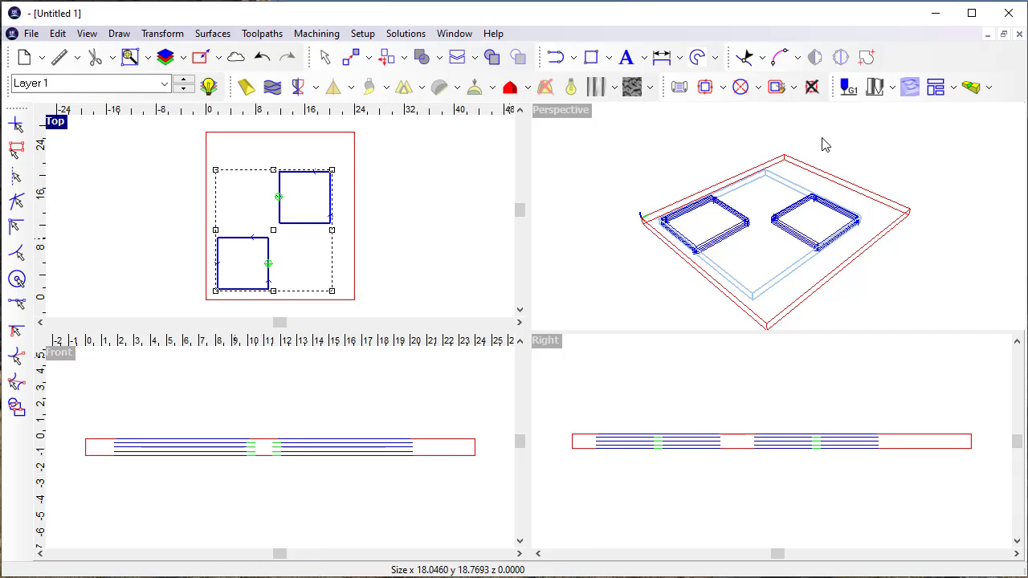
click(848, 87)
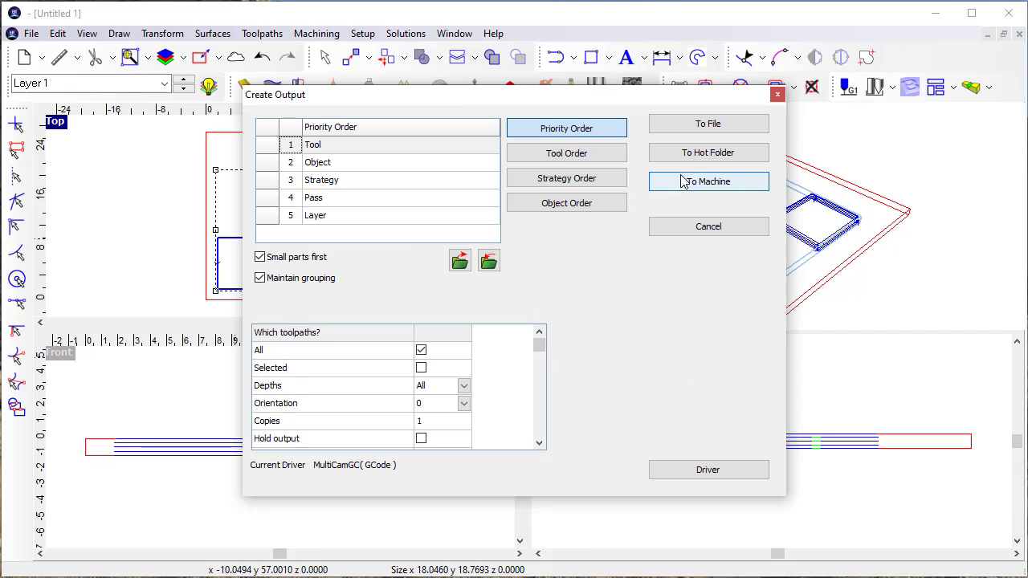
click(693, 134)
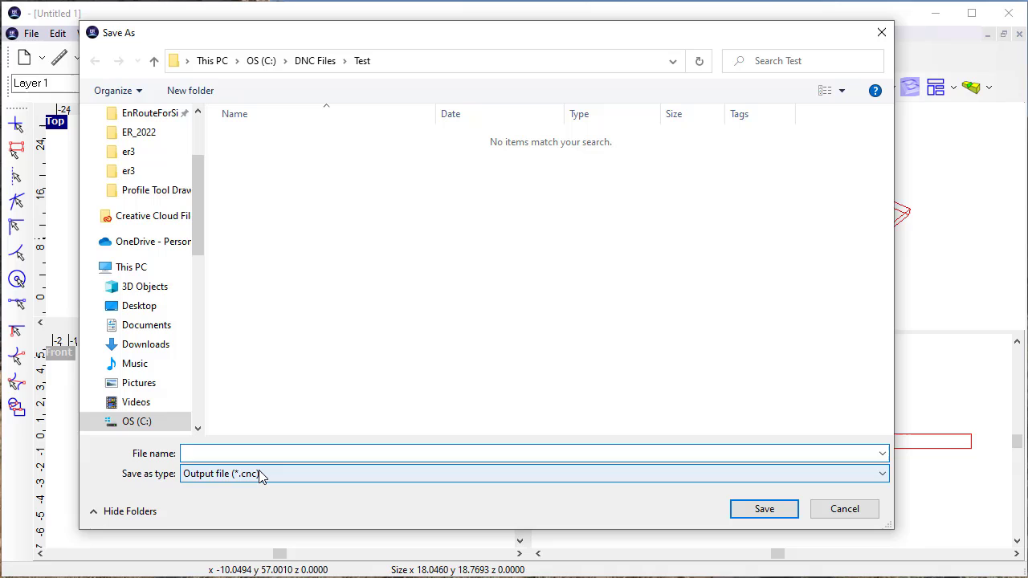
text(Regular Lift)
click(753, 515)
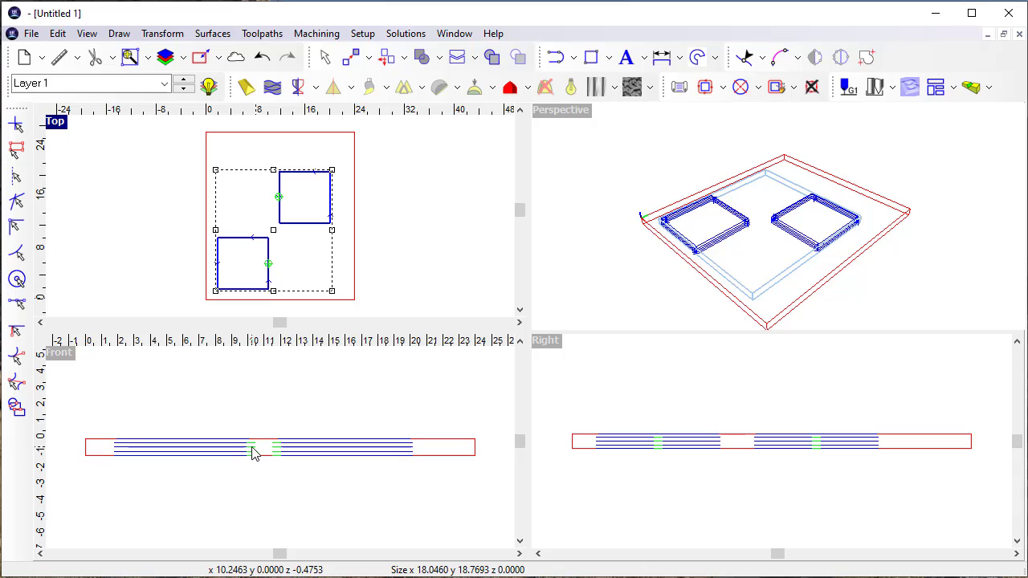
click(335, 253)
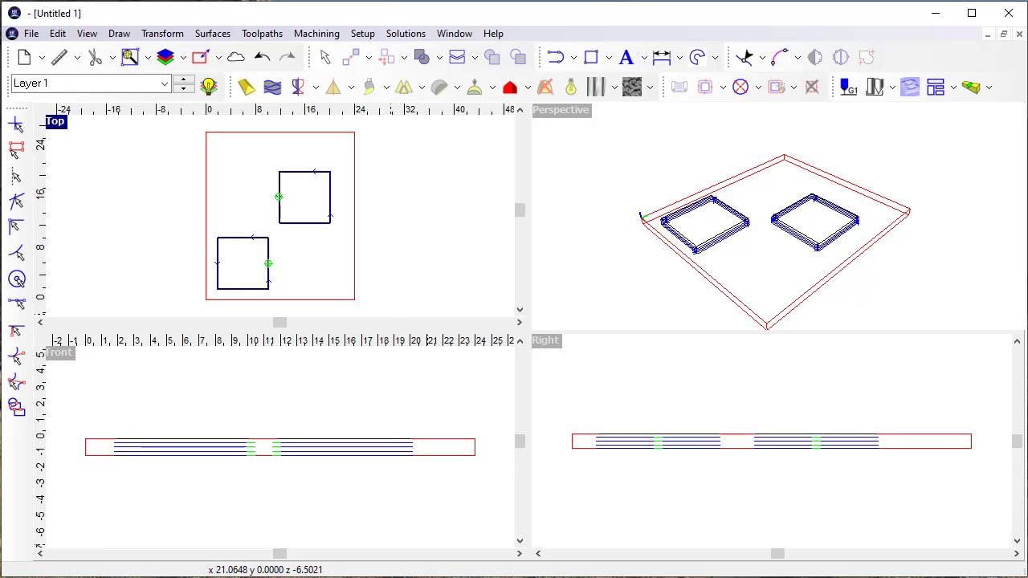
- Open Regular Lift.cnc in BackPlot, show a zoomed single Perspective View, and enable Step Mode
click(848, 87)
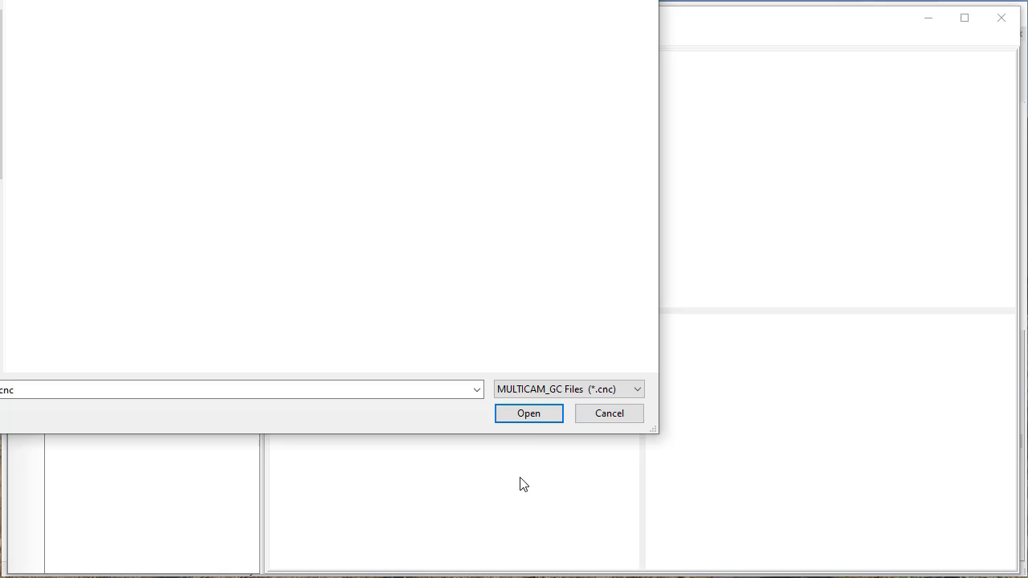
click(530, 416)
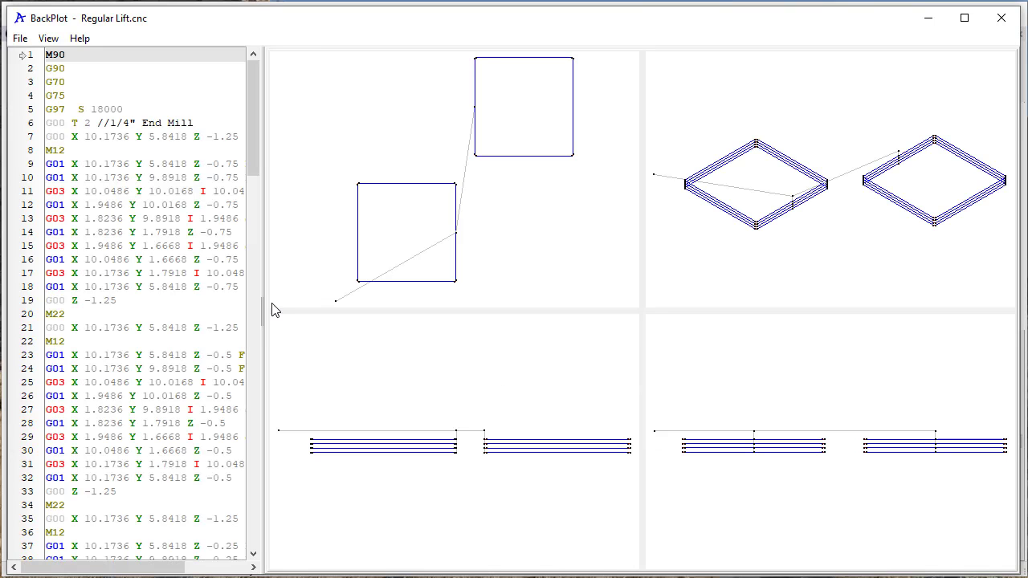
click(47, 38)
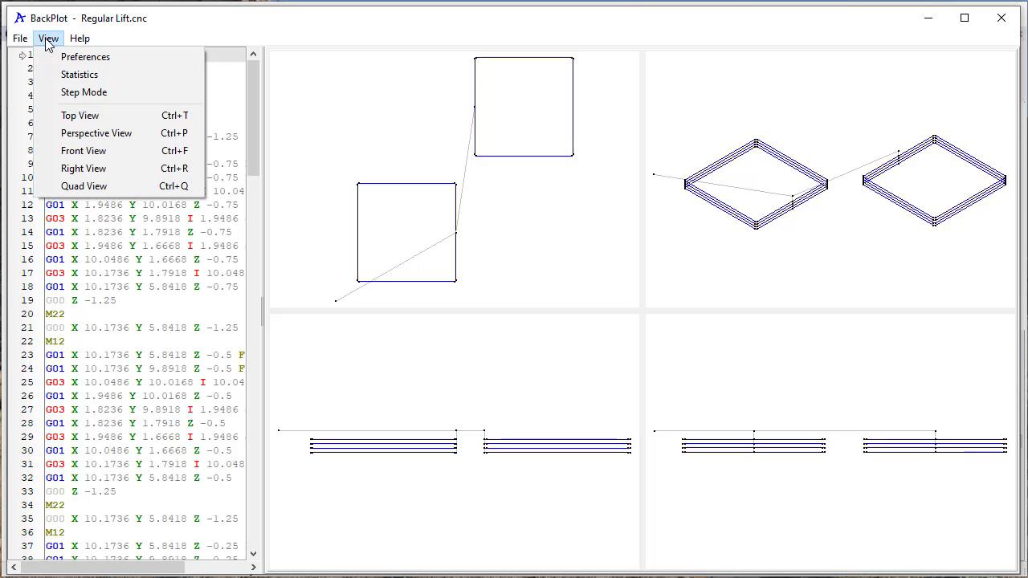
click(85, 133)
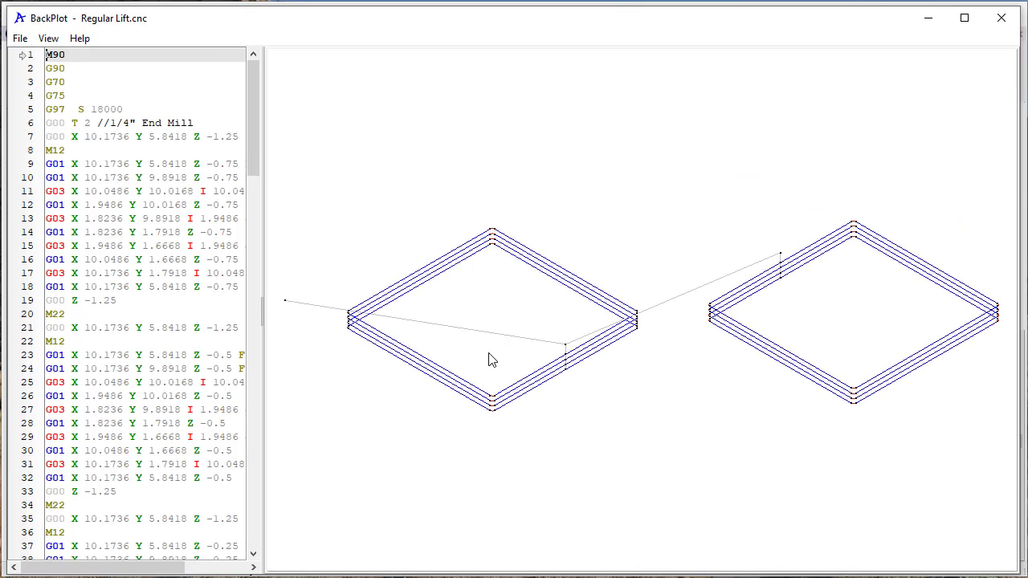
scroll(496, 390, up, 3)
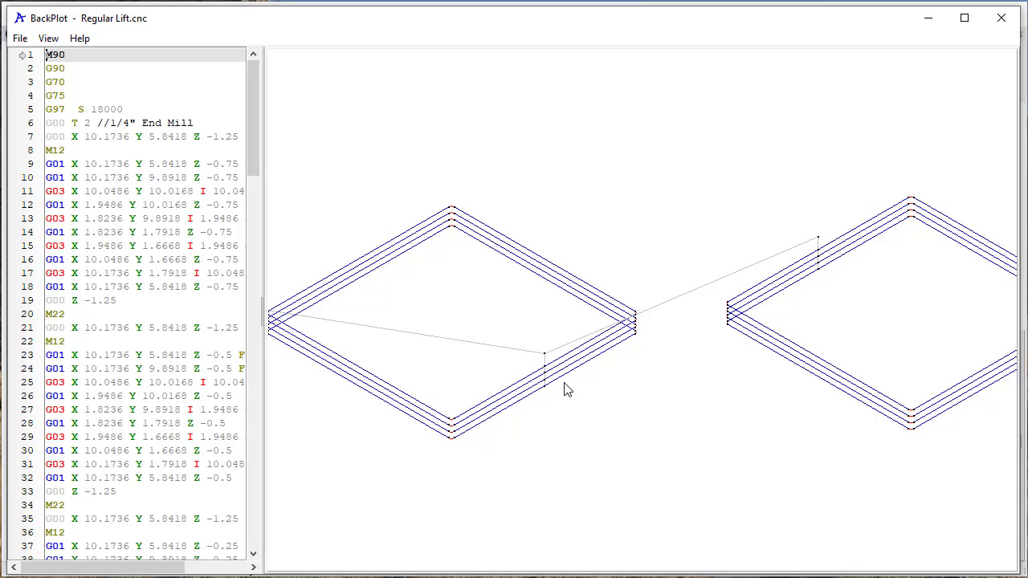
click(48, 38)
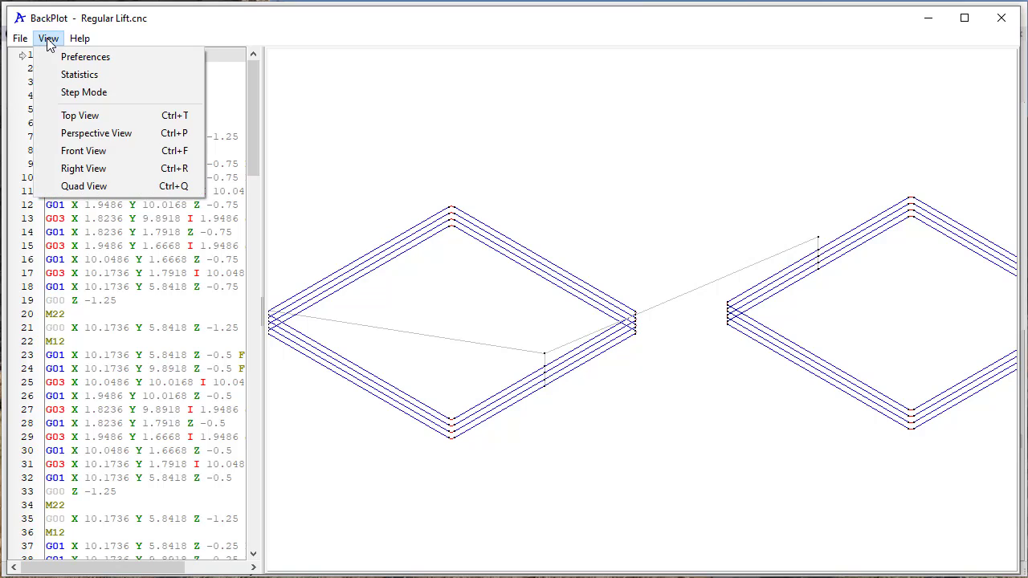
click(80, 92)
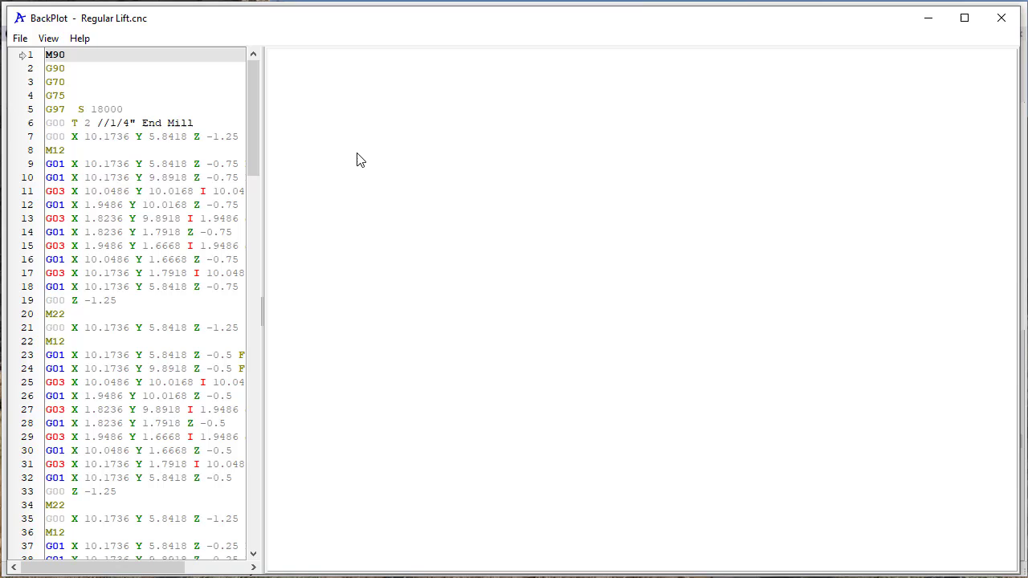
- Step the backplot line by line through the first square's four passes to the second square's plunge
key(space)
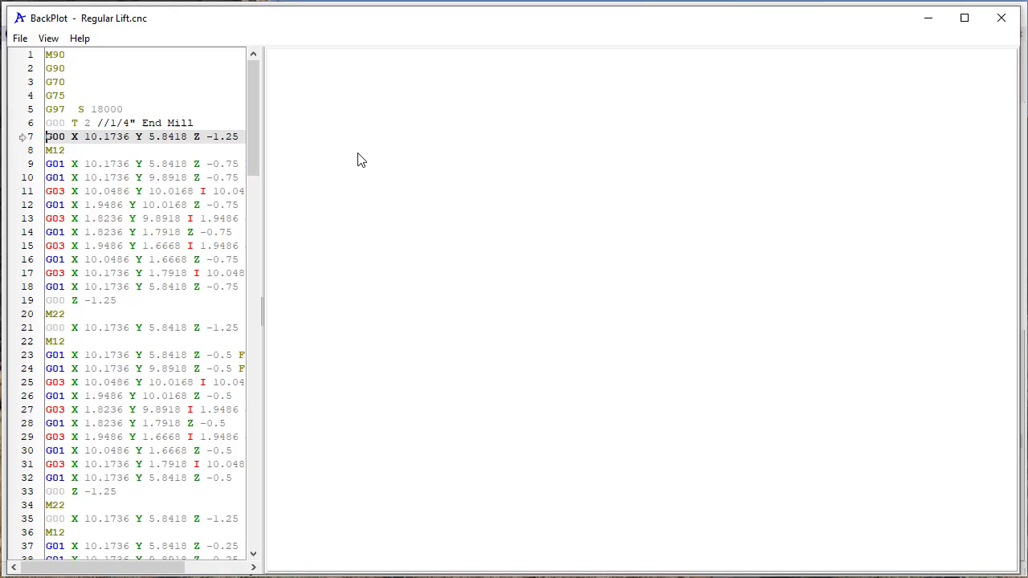
key(space)
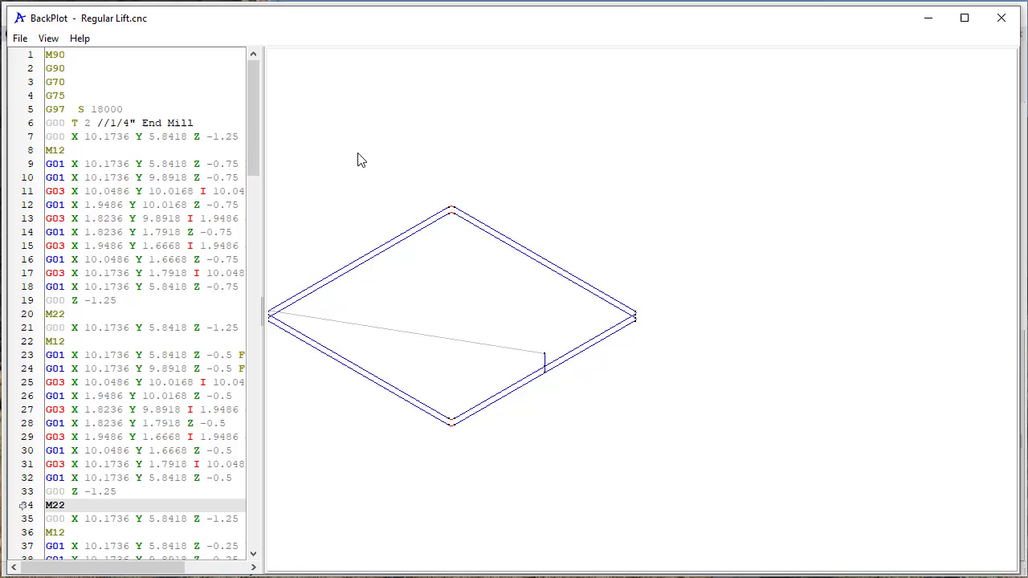
key(Up)
key(Down)
key(Down)
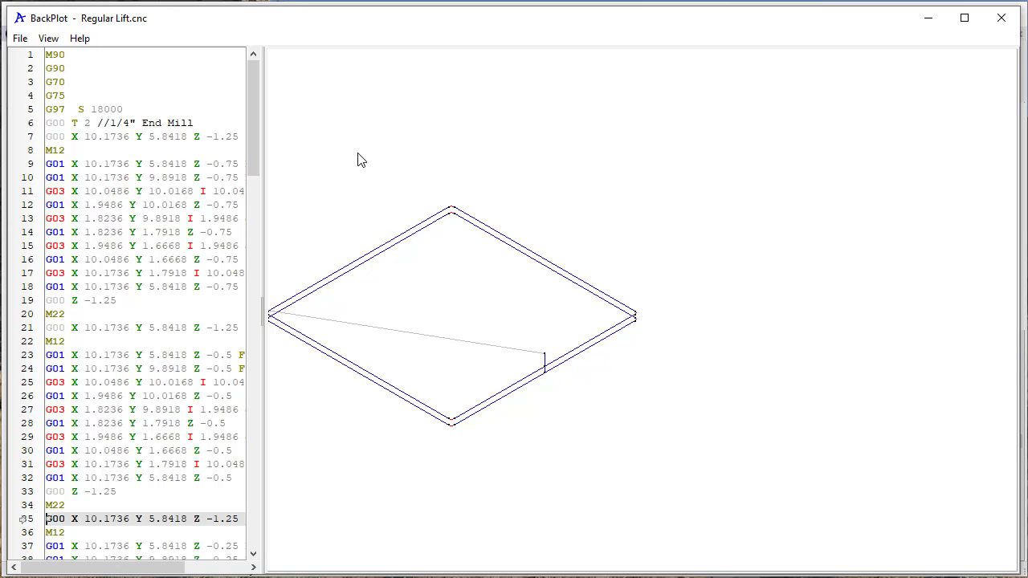
key(Down)
key(Down)
key(Down)
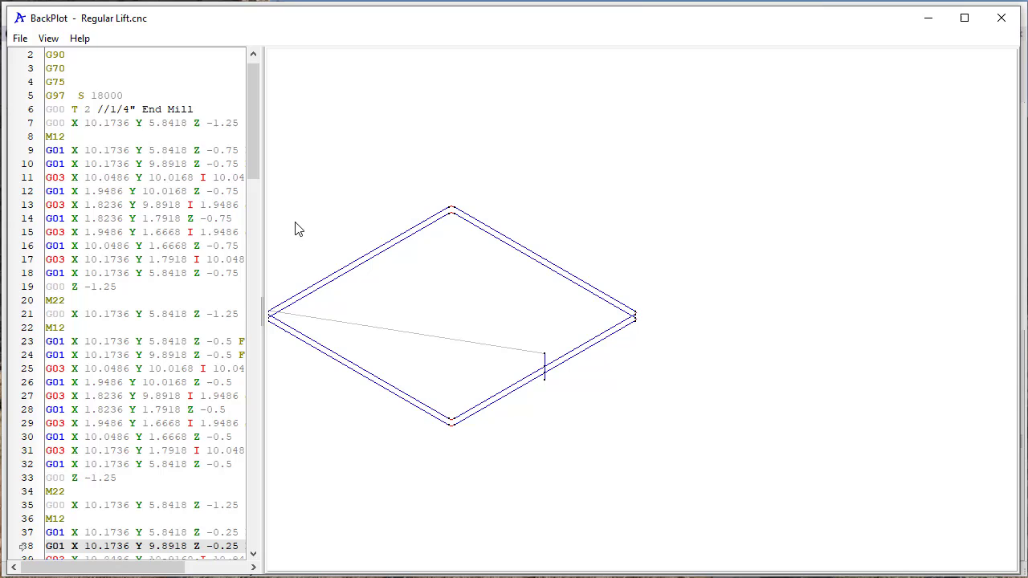
key(Down)
key(Down)
key(Down)
key(Down)
key(Down)
key(Down)
key(Down)
key(Down)
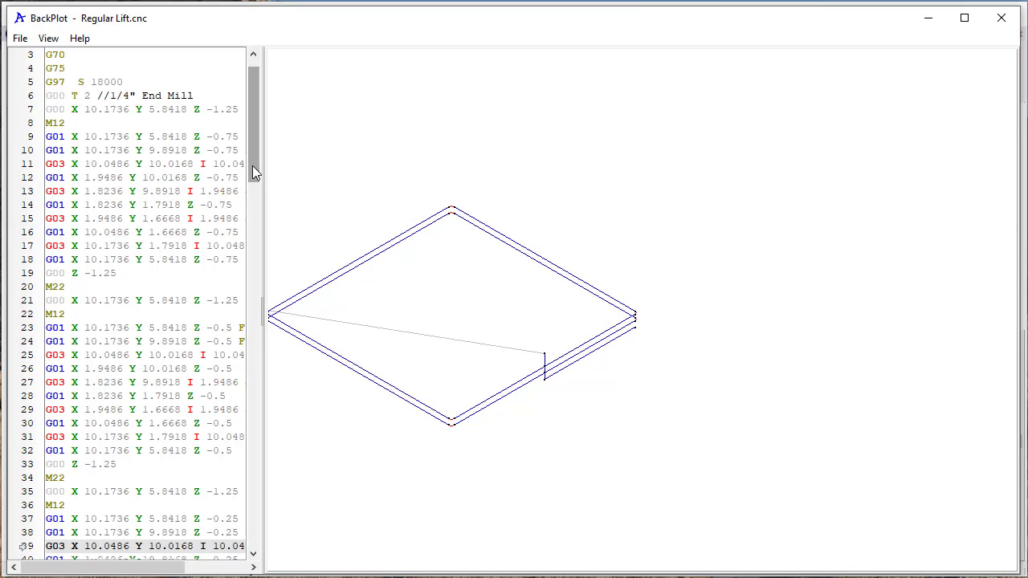
key(Down)
key(Down)
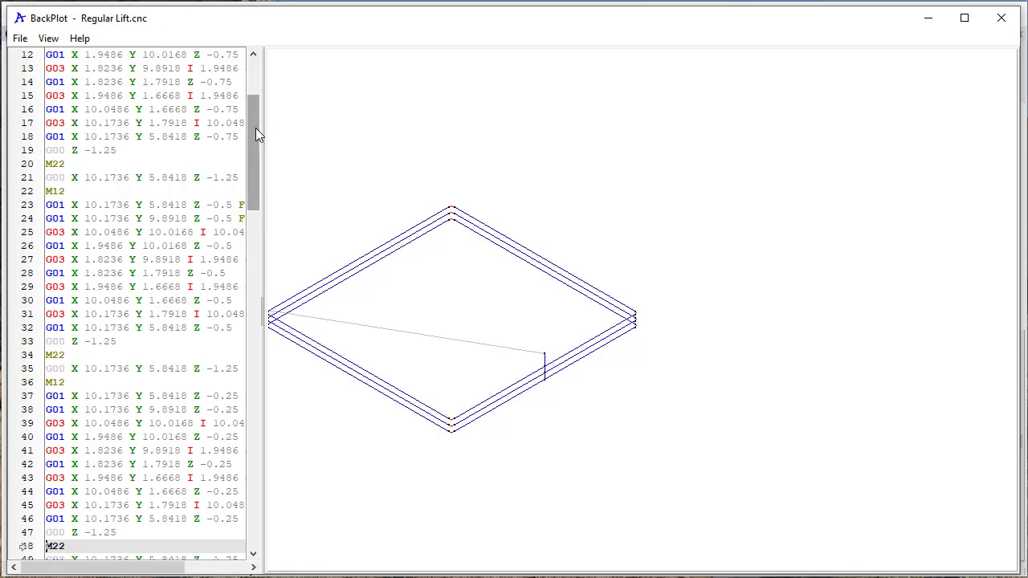
drag(255, 131, 254, 182)
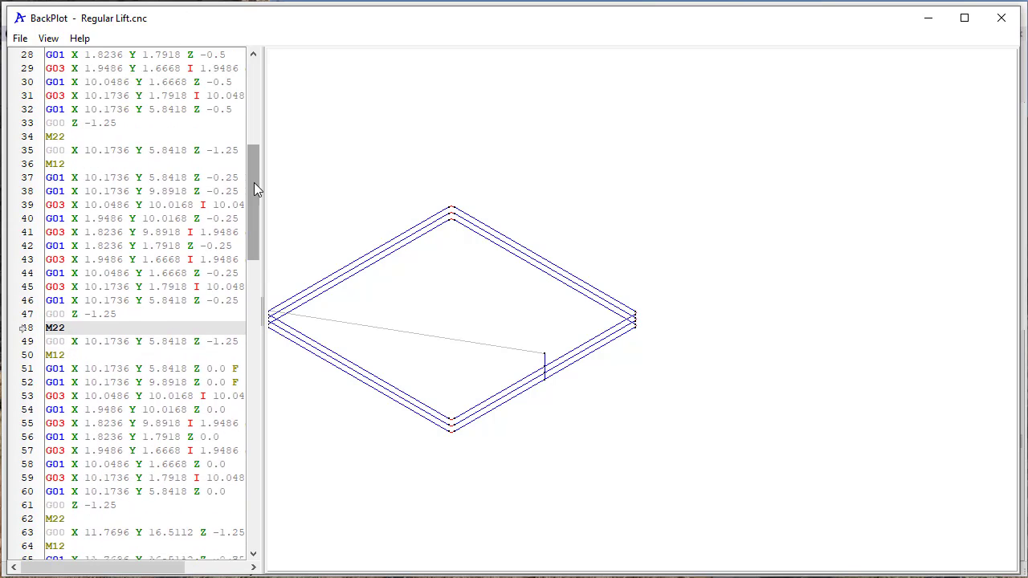
key(Down)
key(Down)
key(Down)
key(Down)
key(Down)
key(Down)
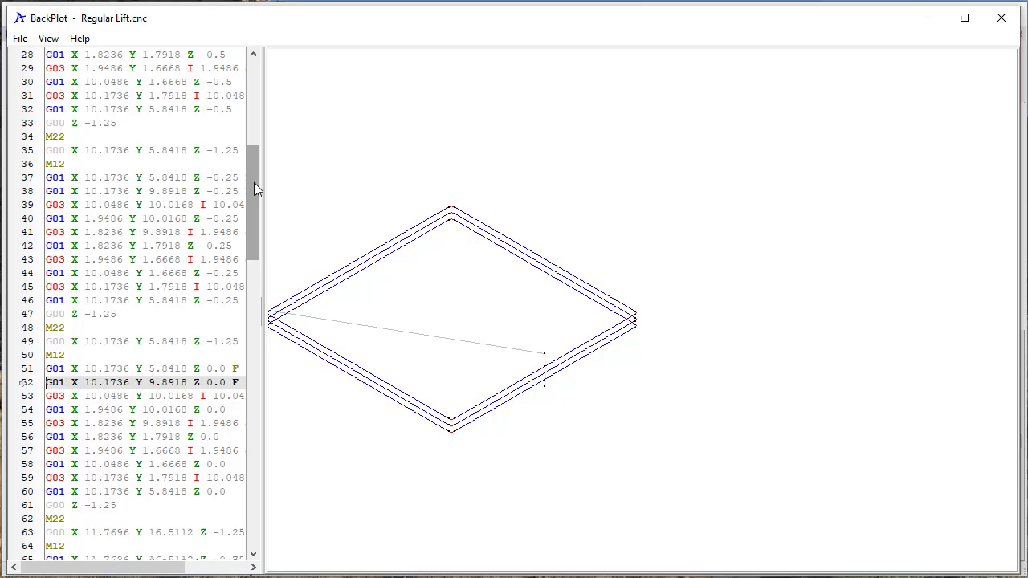
key(Down)
key(Down)
key(Down)
key(Down)
key(Down)
key(Down)
key(Down)
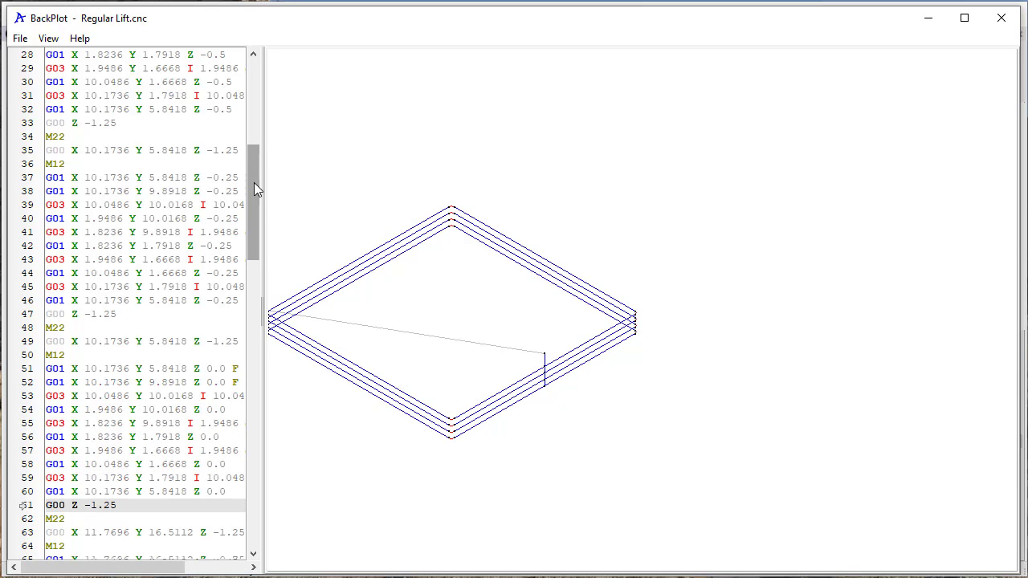
key(Down)
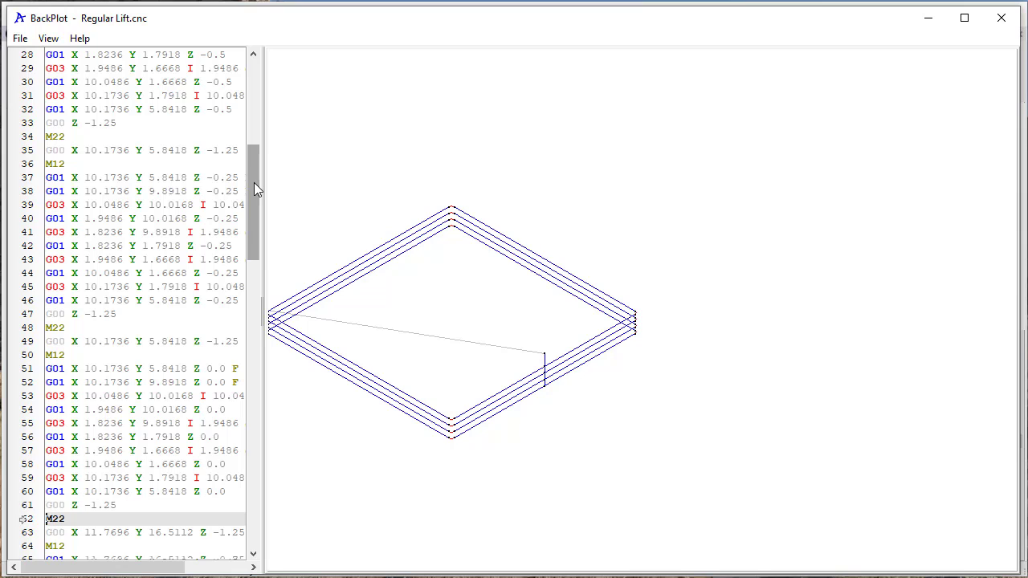
key(Down)
key(Down)
key(Down)
key(Down)
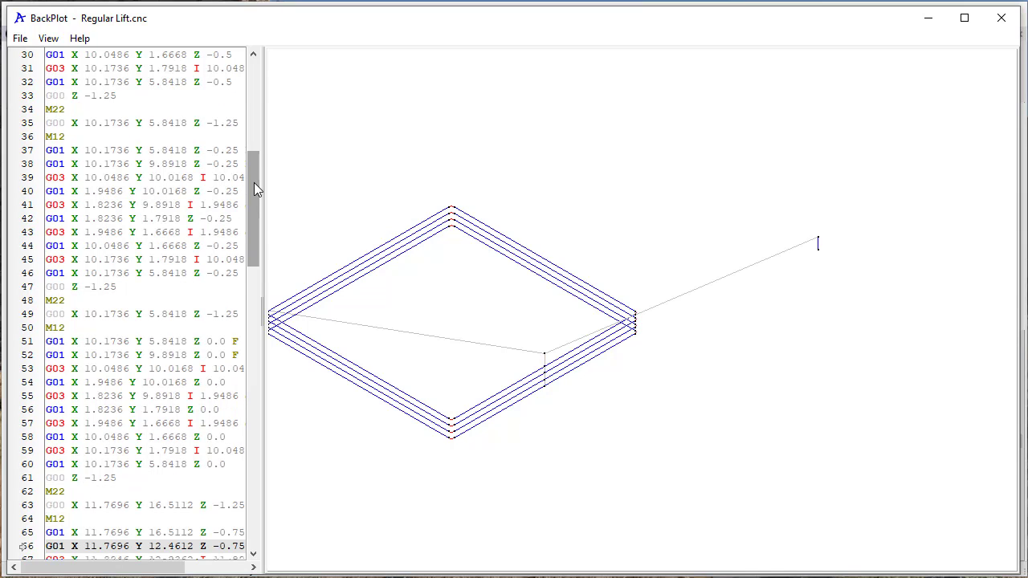
- Step one more line to draw the second square's first cut, then scroll the G-code list back up
key(Down)
key(Down)
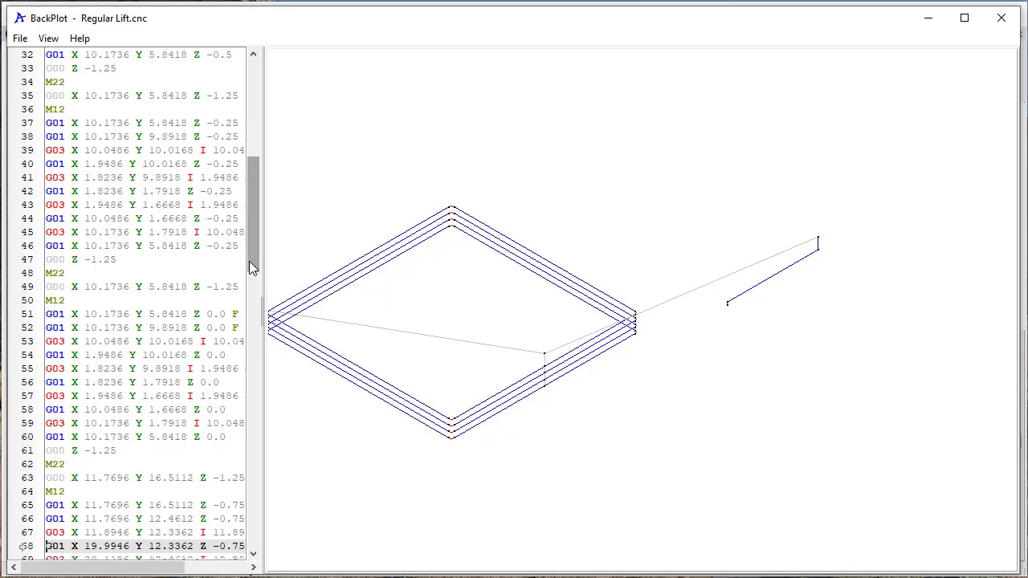
scroll(252, 261, up, 3)
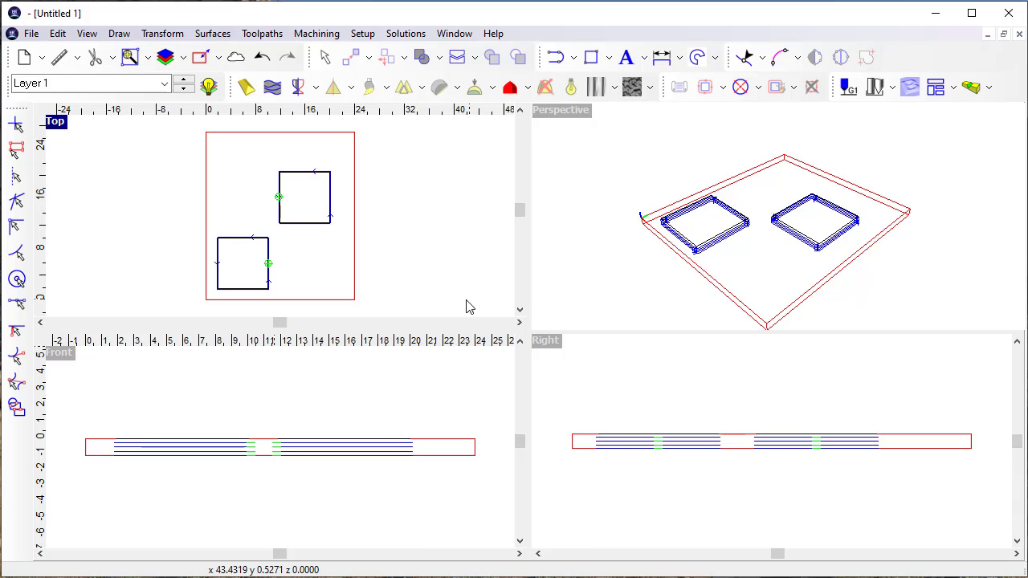
- In Preferences > Toolpath, enable Show lift options and set the No lift option to Standard
click(363, 33)
click(381, 157)
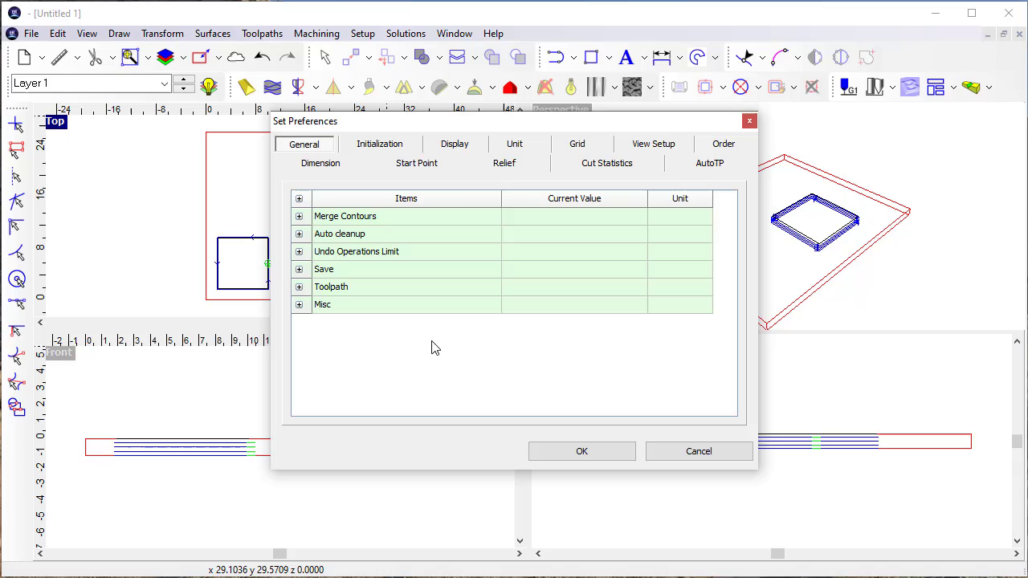
click(299, 287)
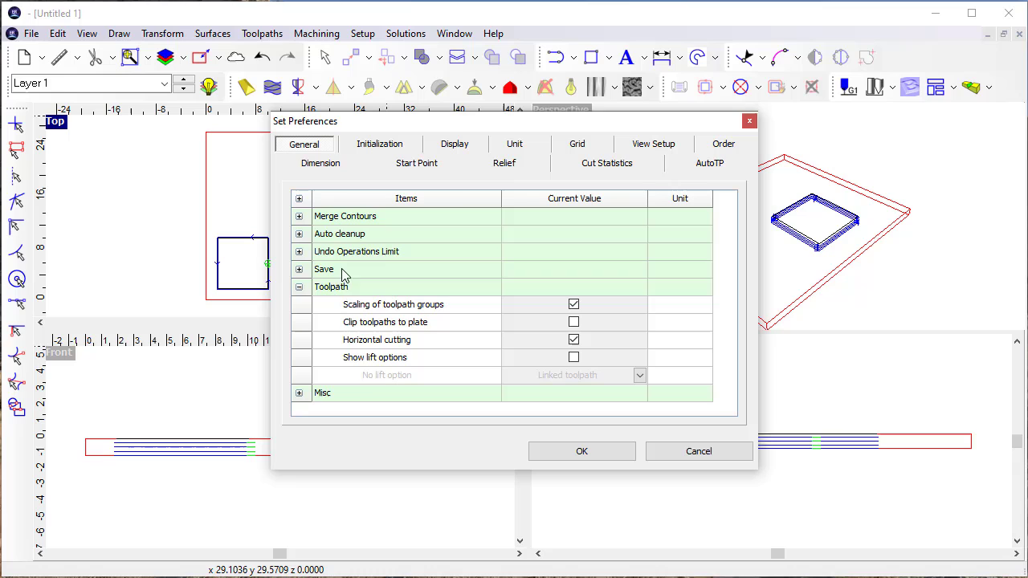
click(575, 359)
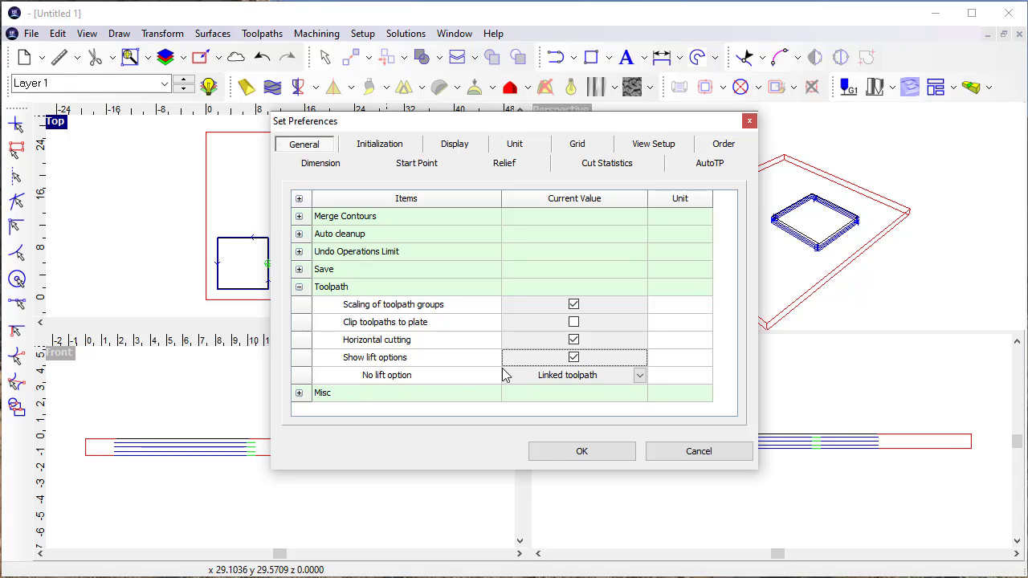
click(640, 375)
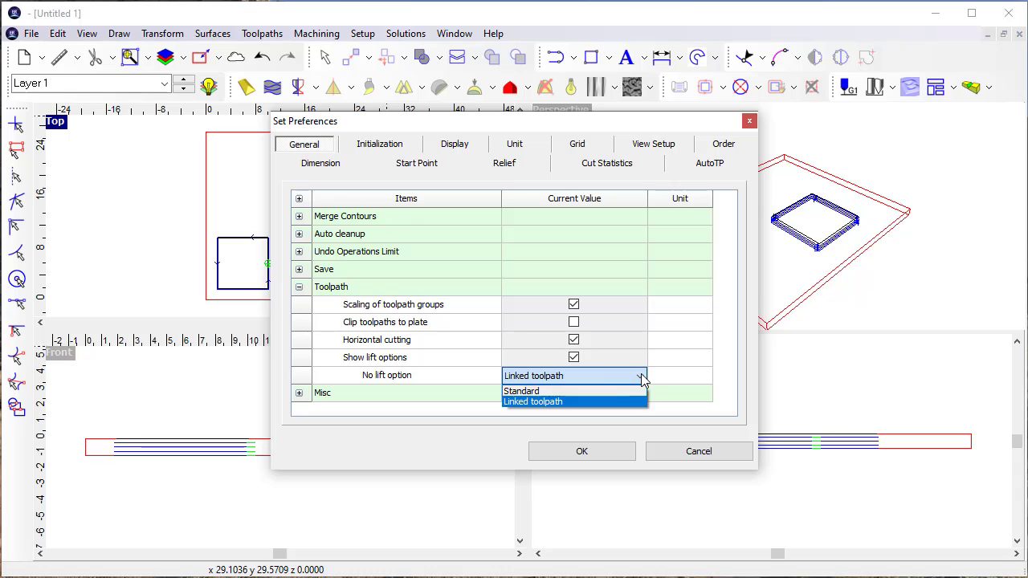
click(601, 392)
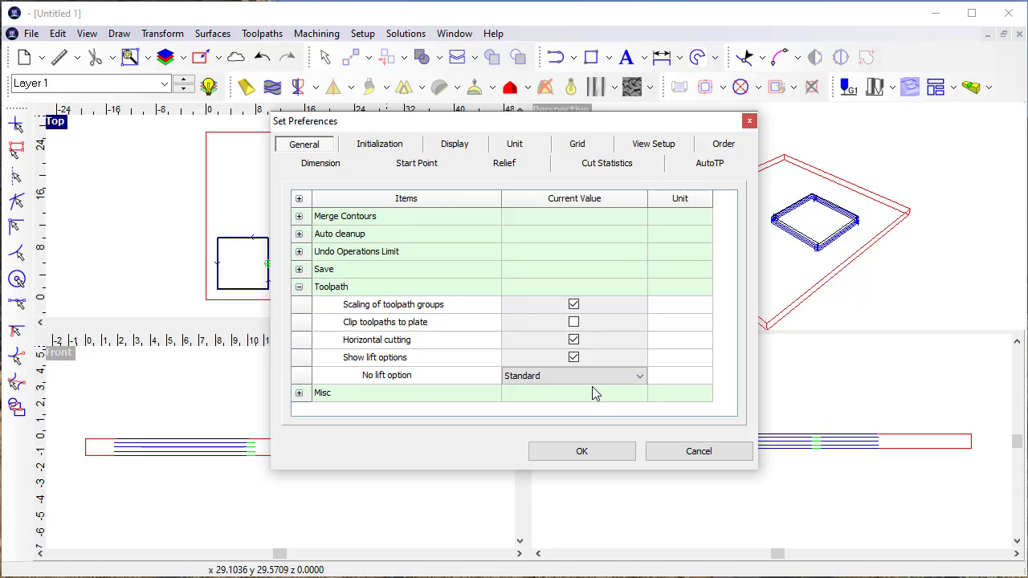
click(567, 454)
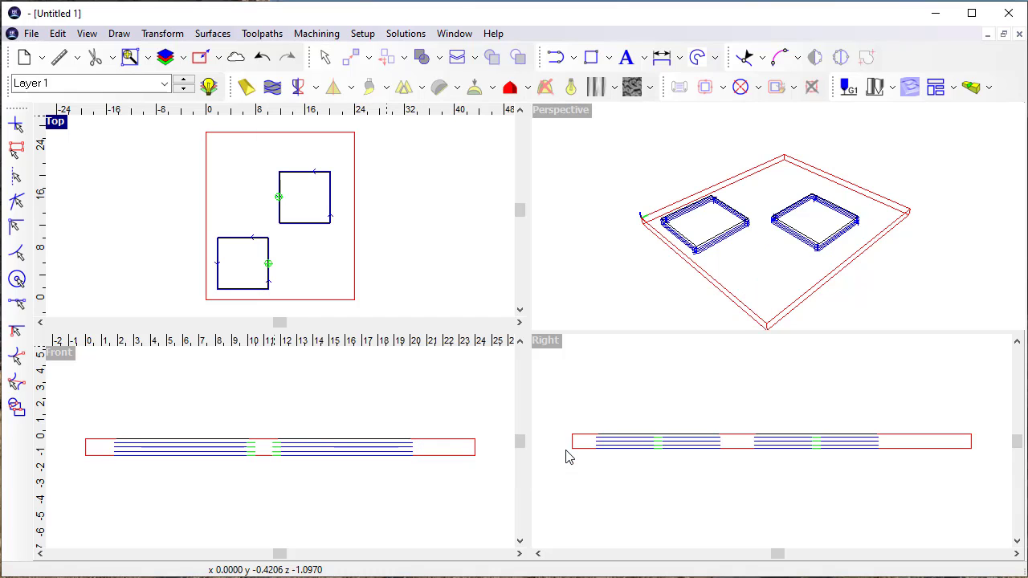
- Delete the existing toolpaths from both squares and edit the 1/4" End Mill for a new router offset
drag(186, 162, 395, 301)
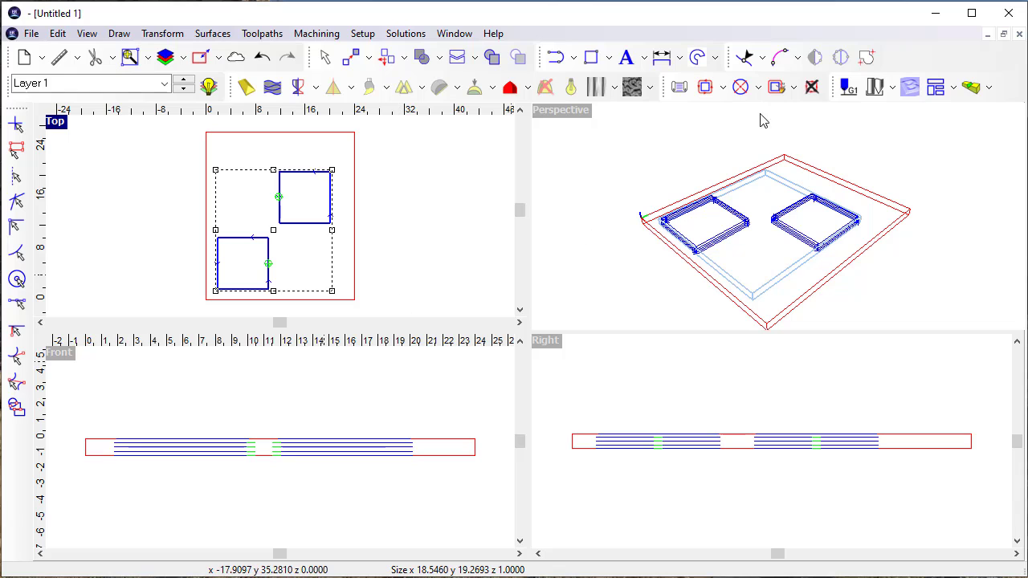
click(811, 87)
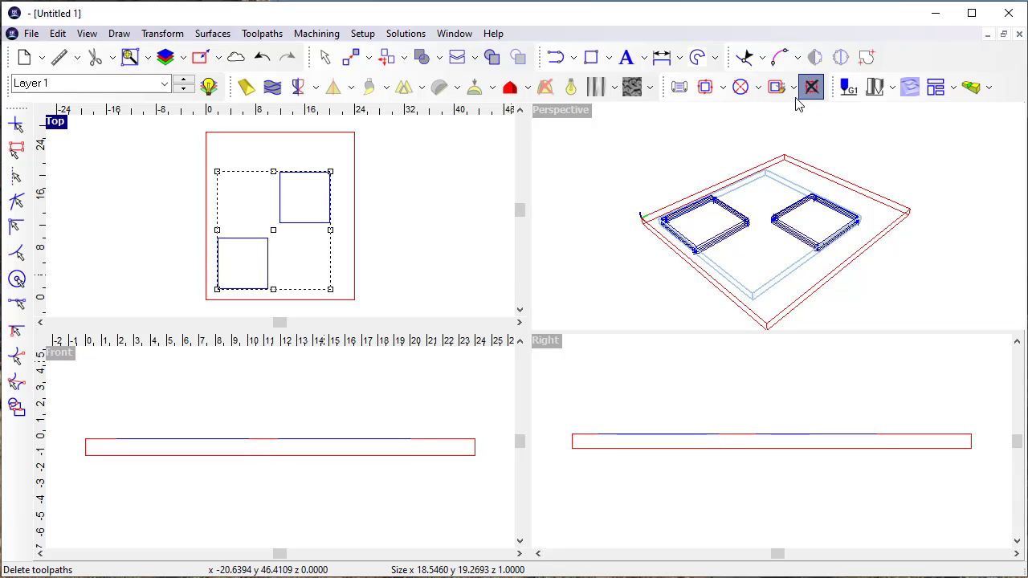
click(706, 88)
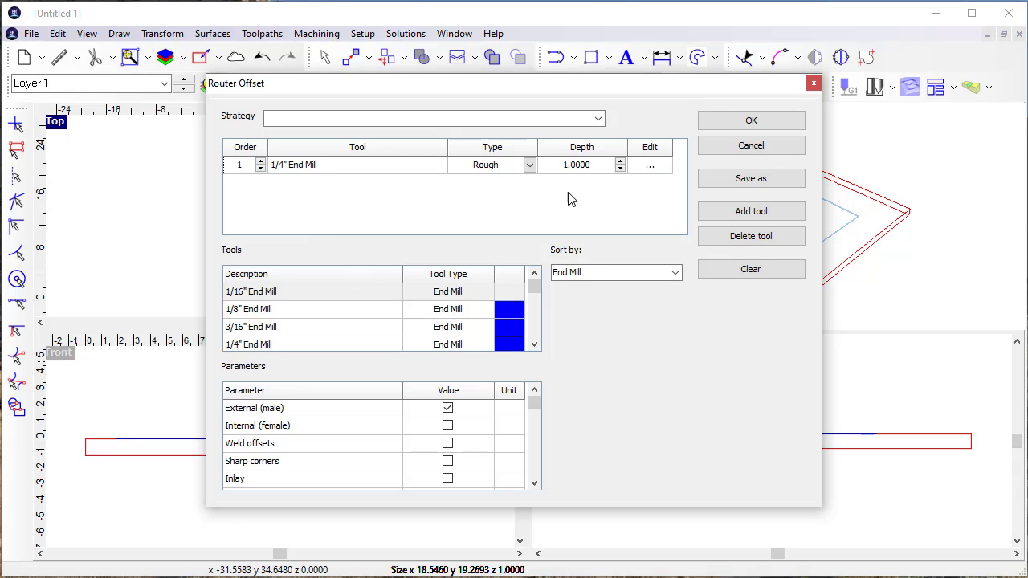
click(650, 169)
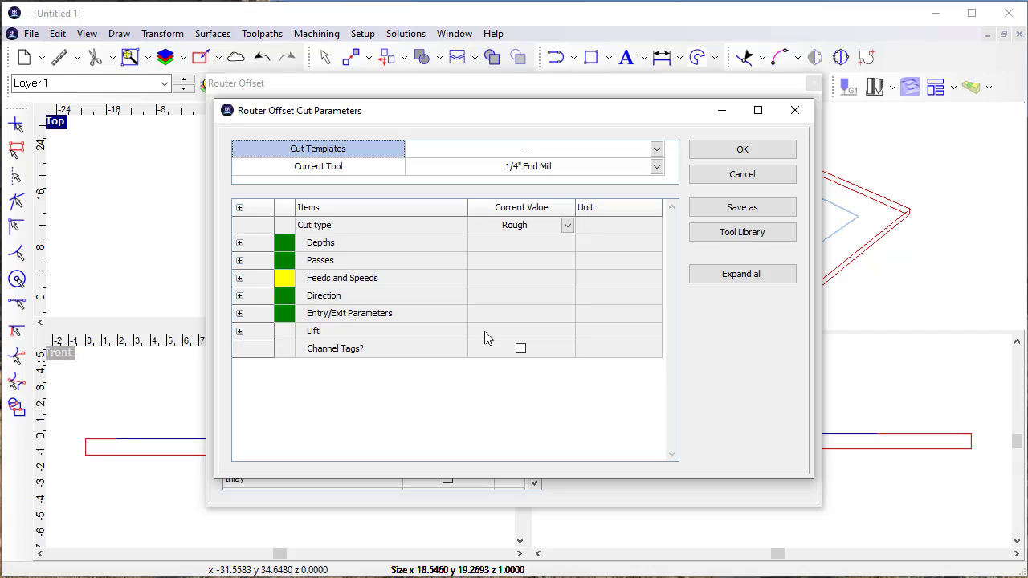
- Set the Lift type to None, after trying Standard and Value, and accept the cut parameters
click(240, 332)
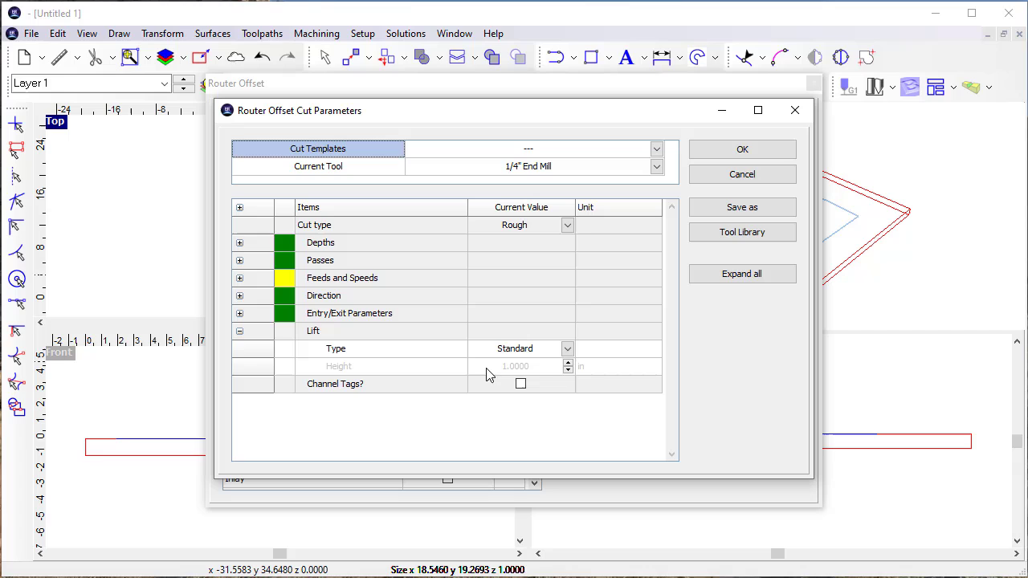
click(568, 349)
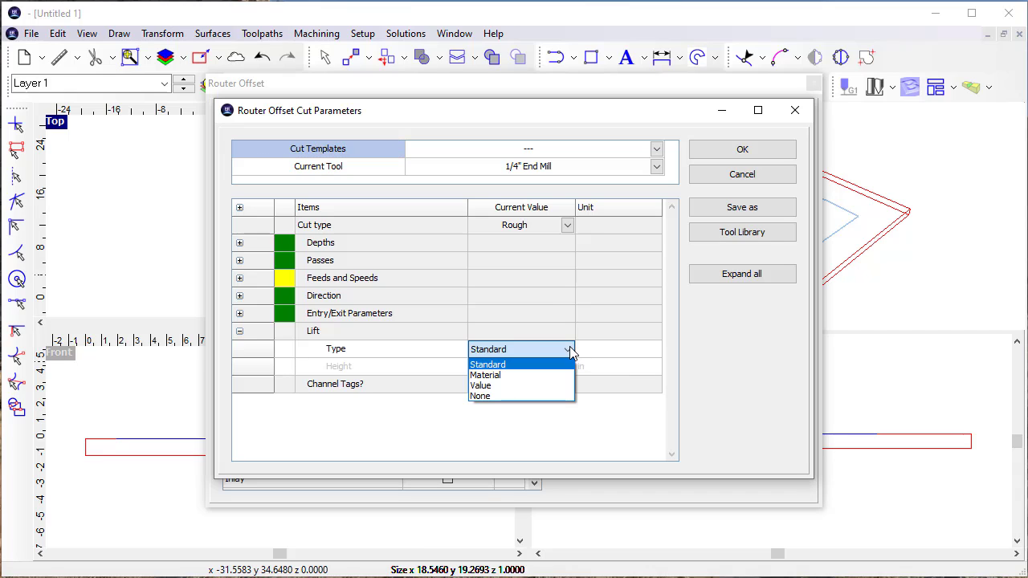
click(481, 396)
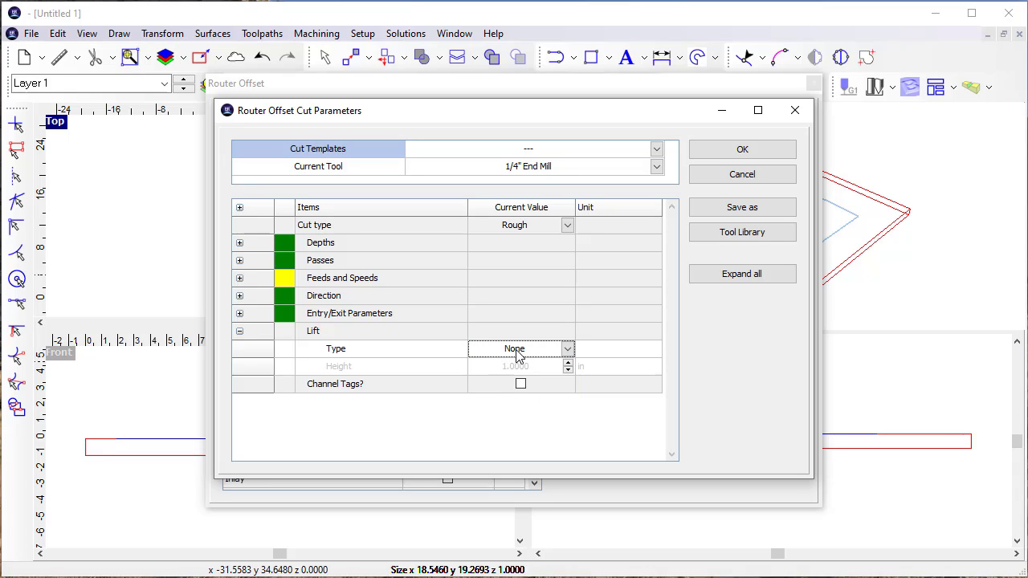
click(568, 353)
click(492, 364)
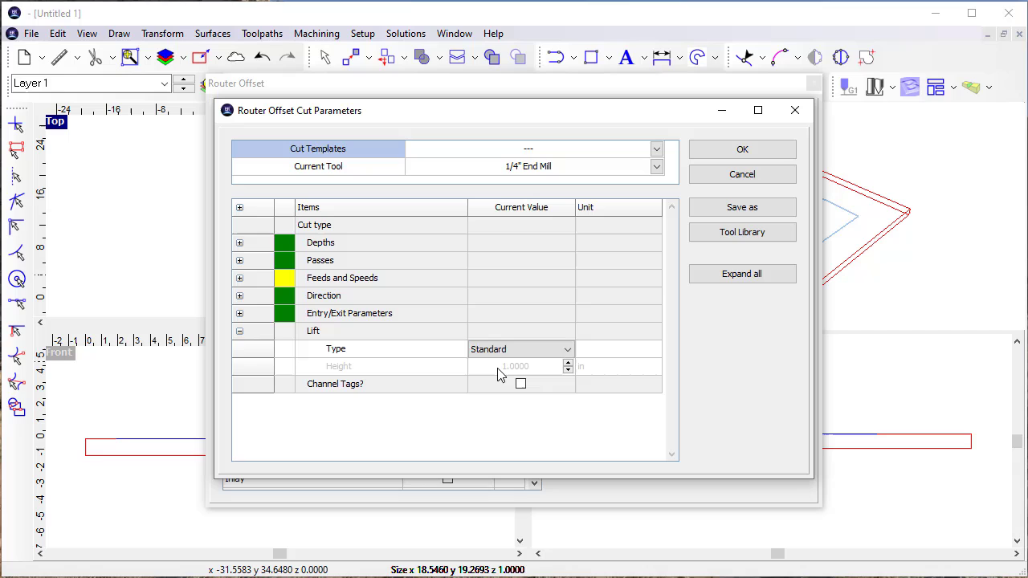
click(568, 350)
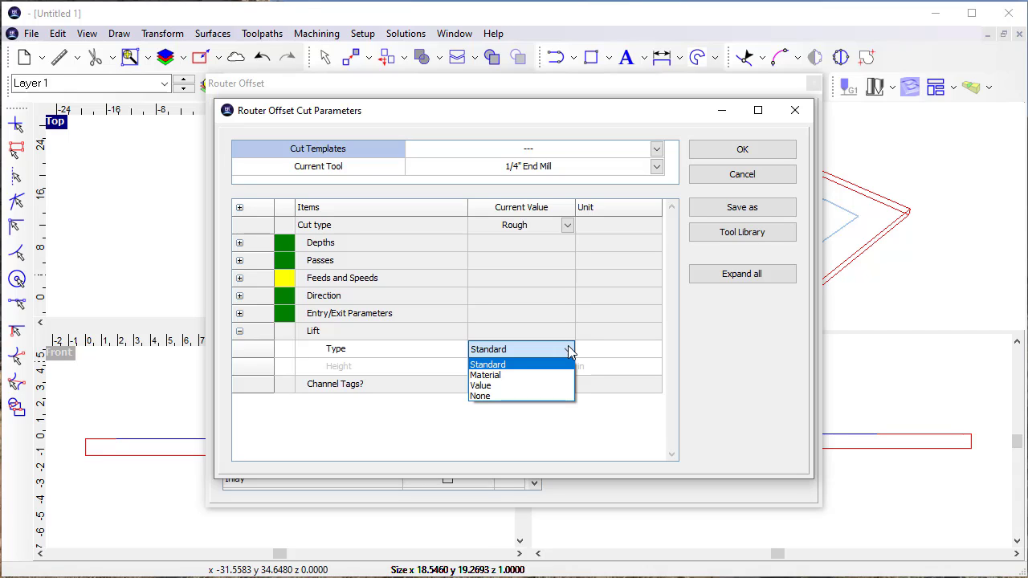
click(511, 387)
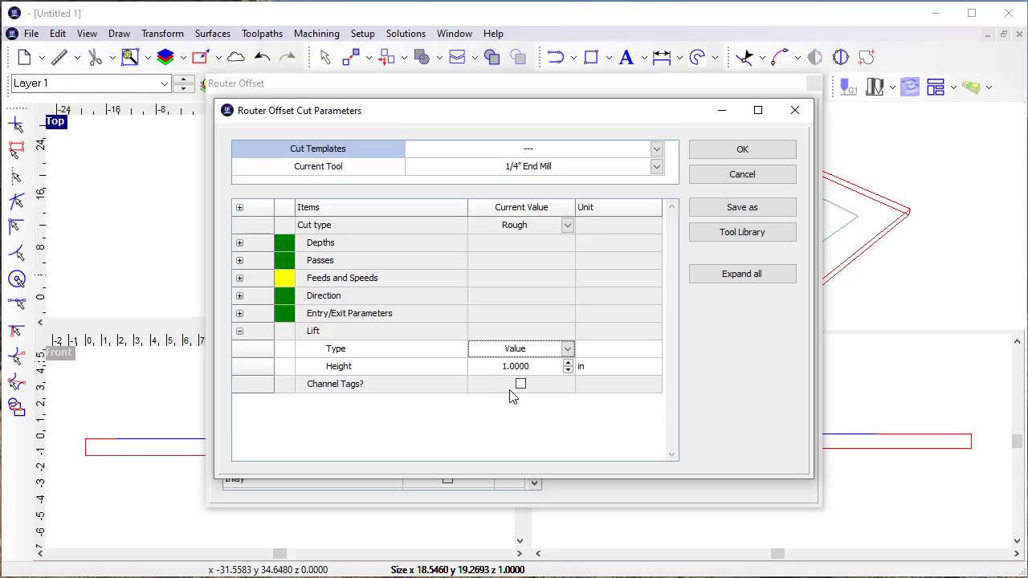
click(567, 371)
click(568, 371)
click(567, 371)
click(568, 371)
click(567, 371)
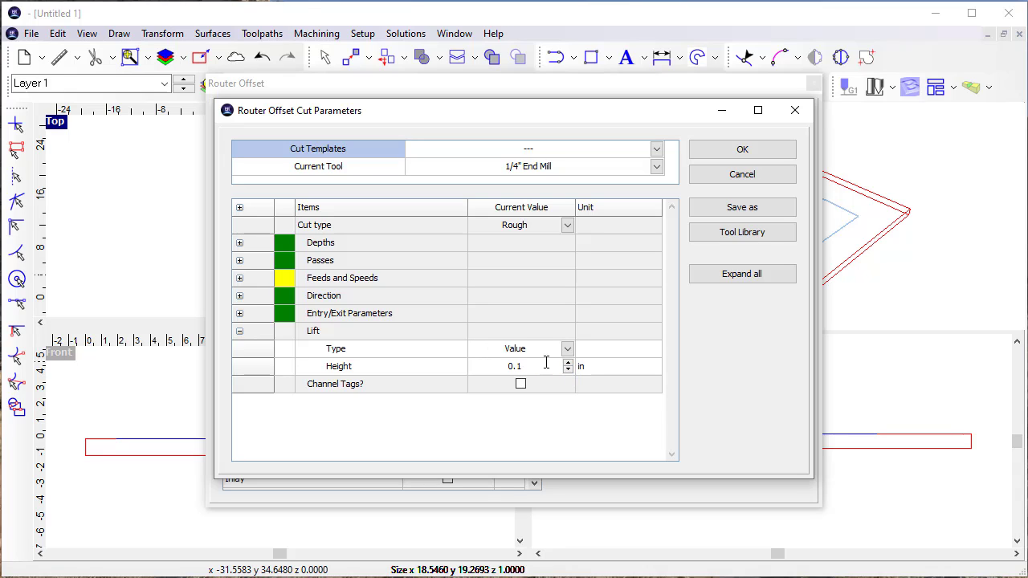
click(567, 349)
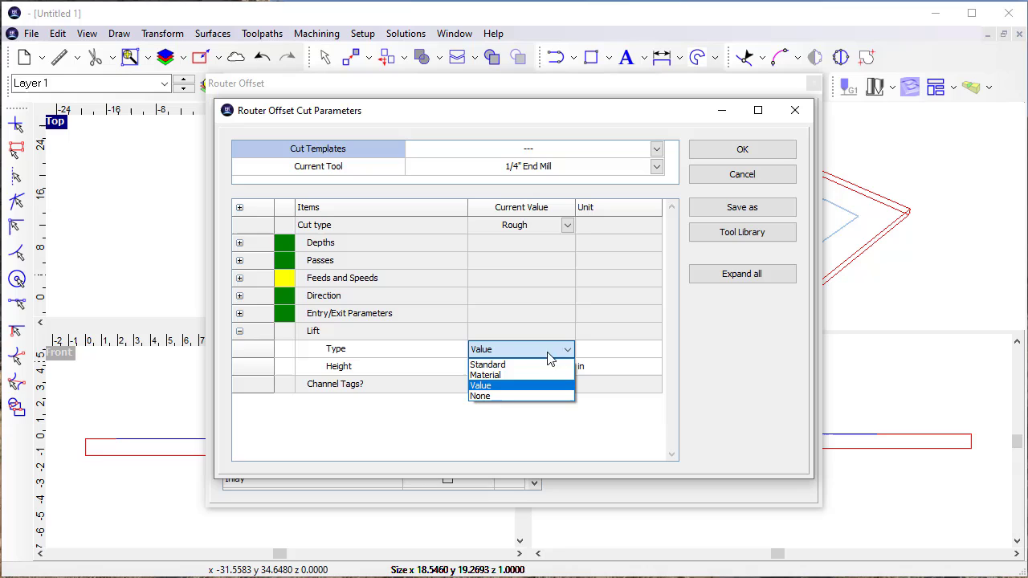
click(481, 396)
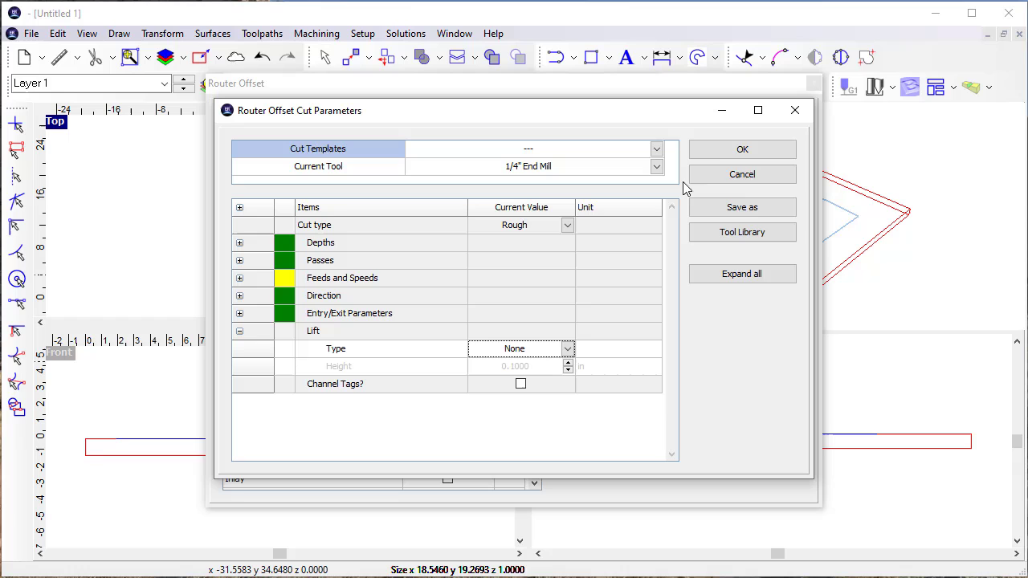
click(727, 151)
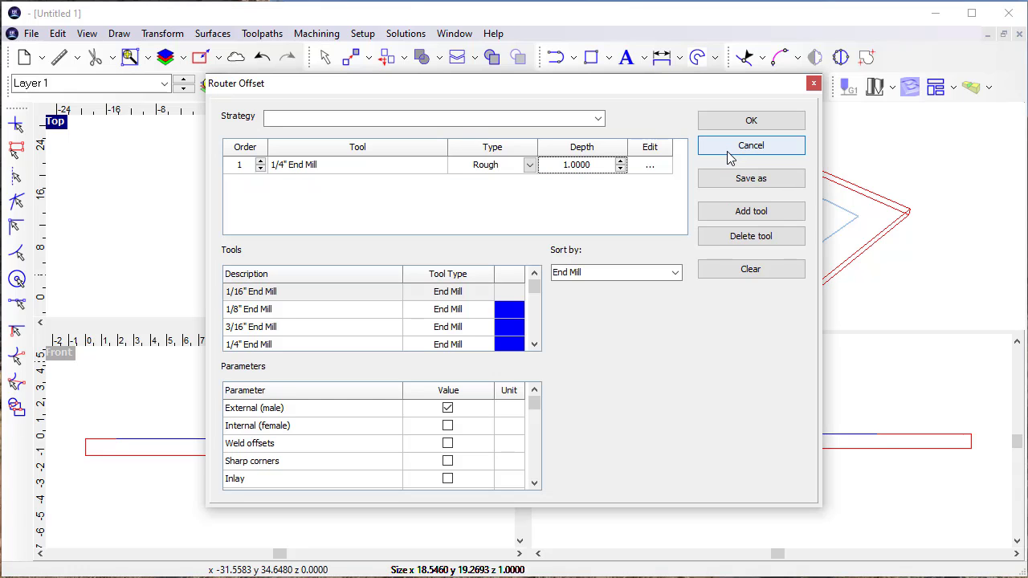
- Generate the offset toolpaths and save the G-code to the Test folder as No Lift.cnc
click(745, 119)
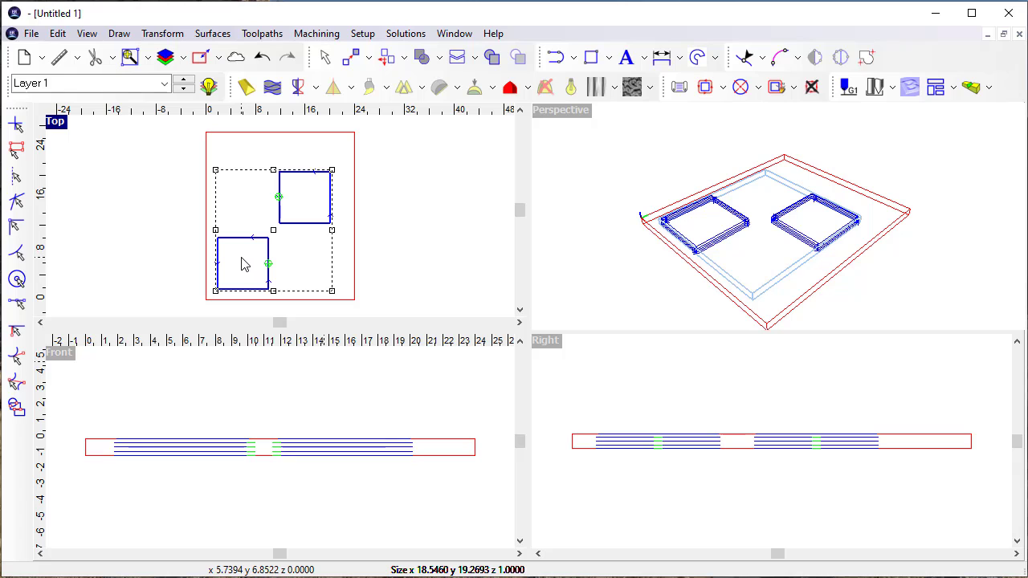
click(847, 90)
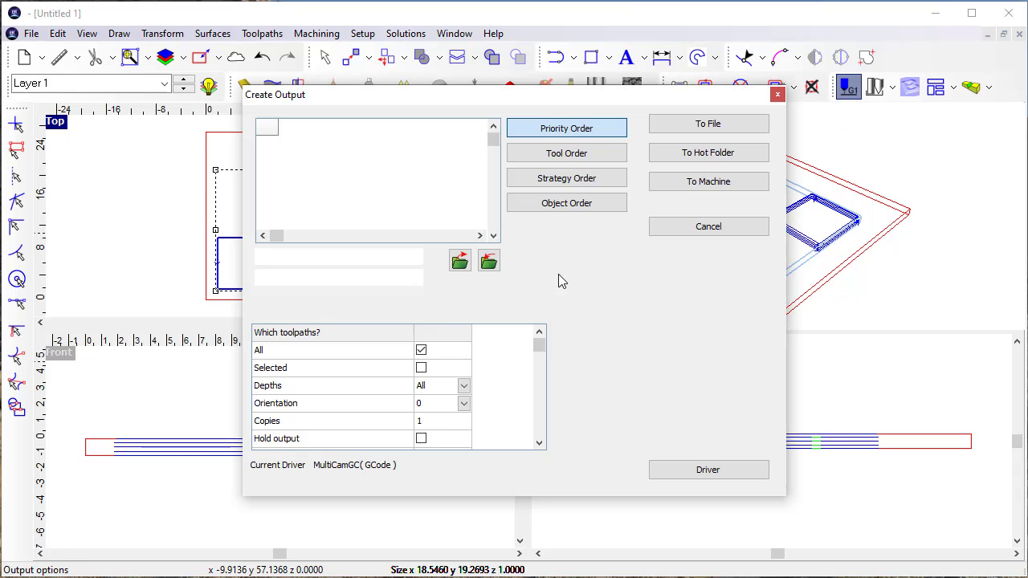
click(708, 125)
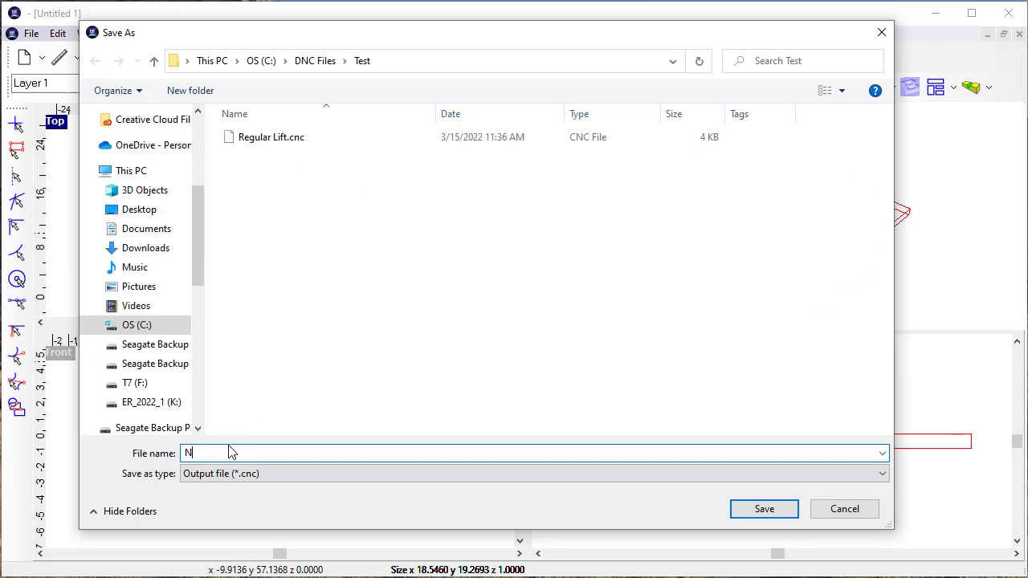
text(No Lift)
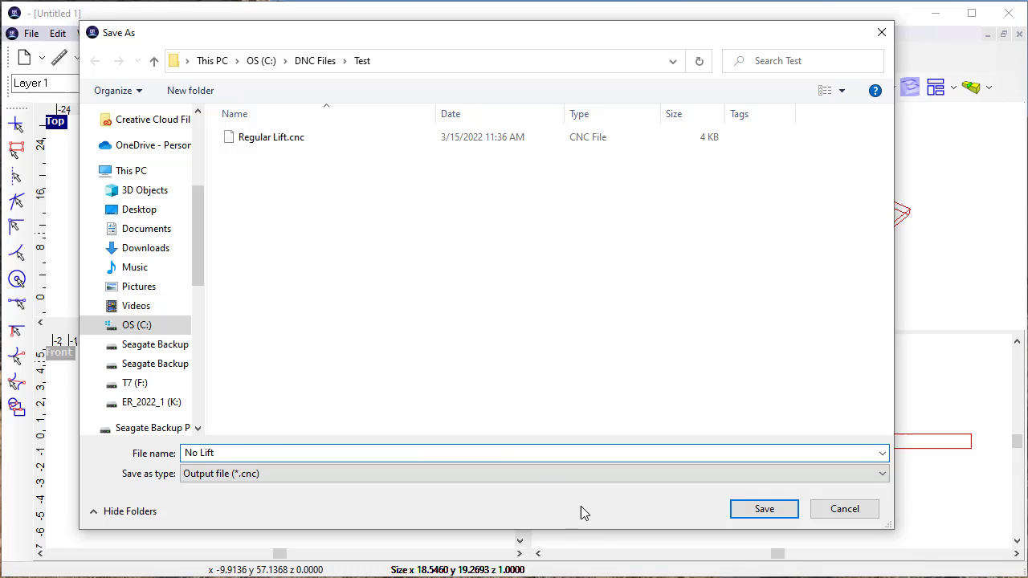
click(773, 511)
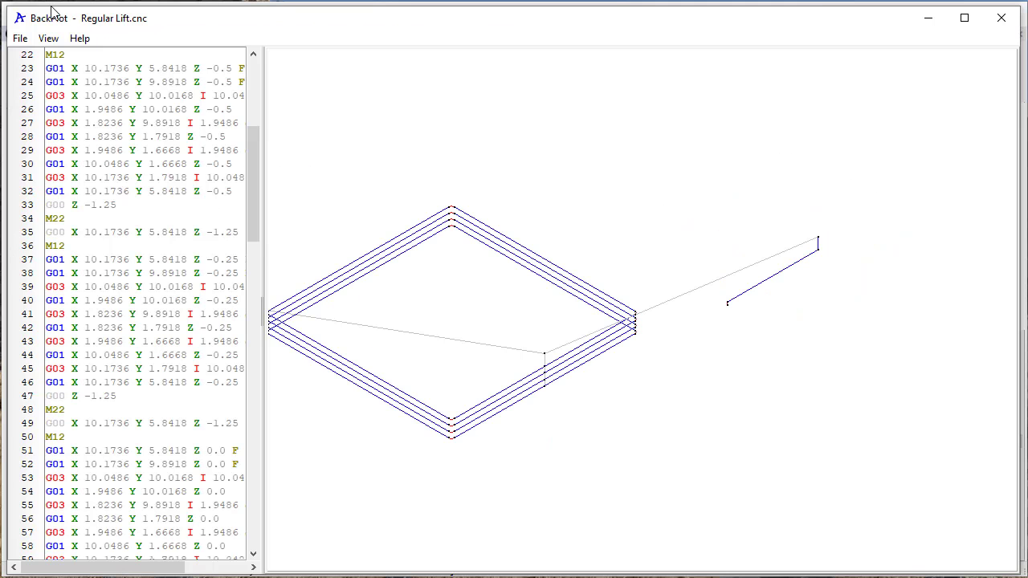
- Open No Lift.cnc in BackPlot
click(19, 38)
click(40, 59)
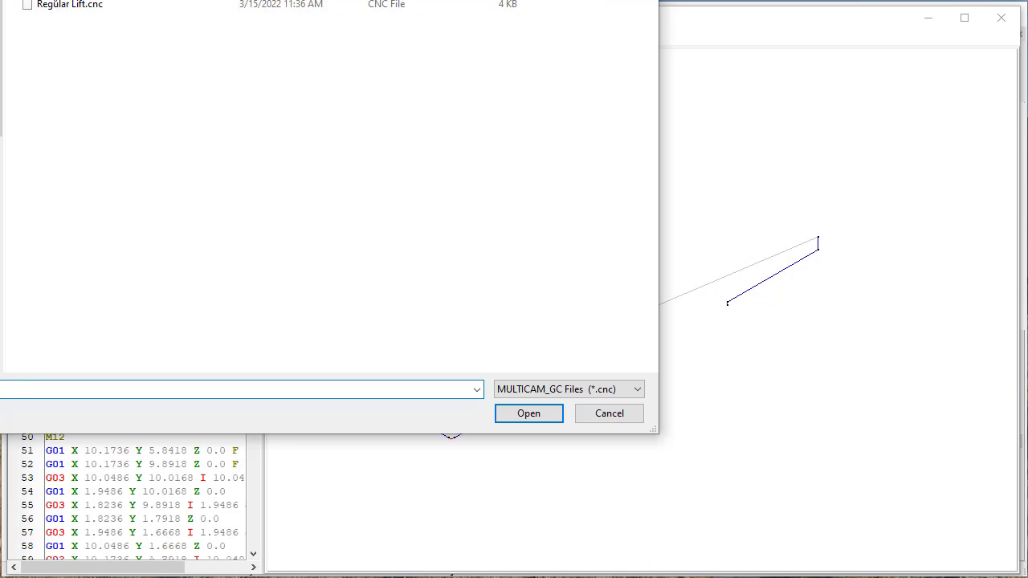
click(507, 414)
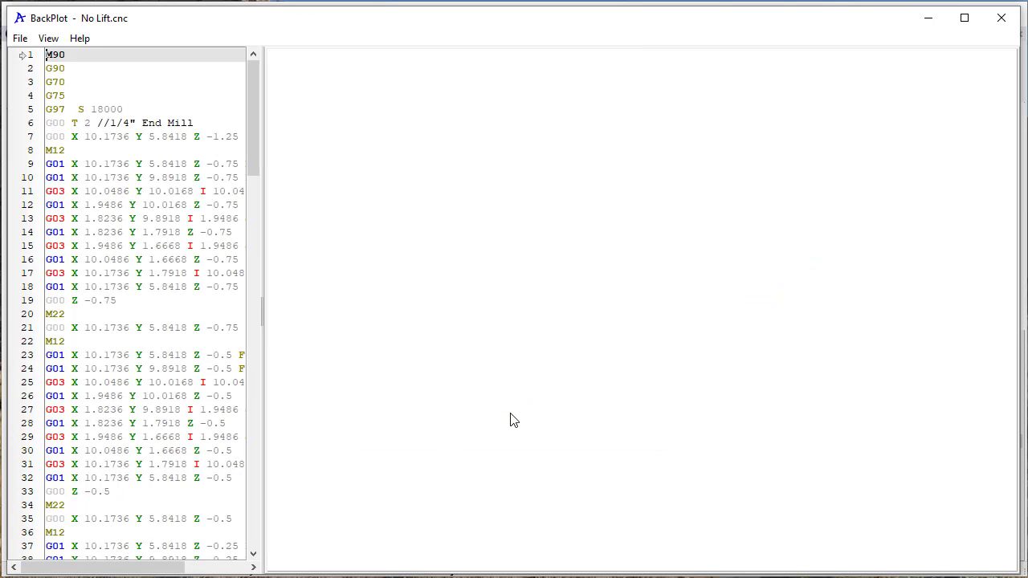
- Turn off Step Mode to preview the full toolpath, rotate the view, then re-enable Step Mode
click(47, 39)
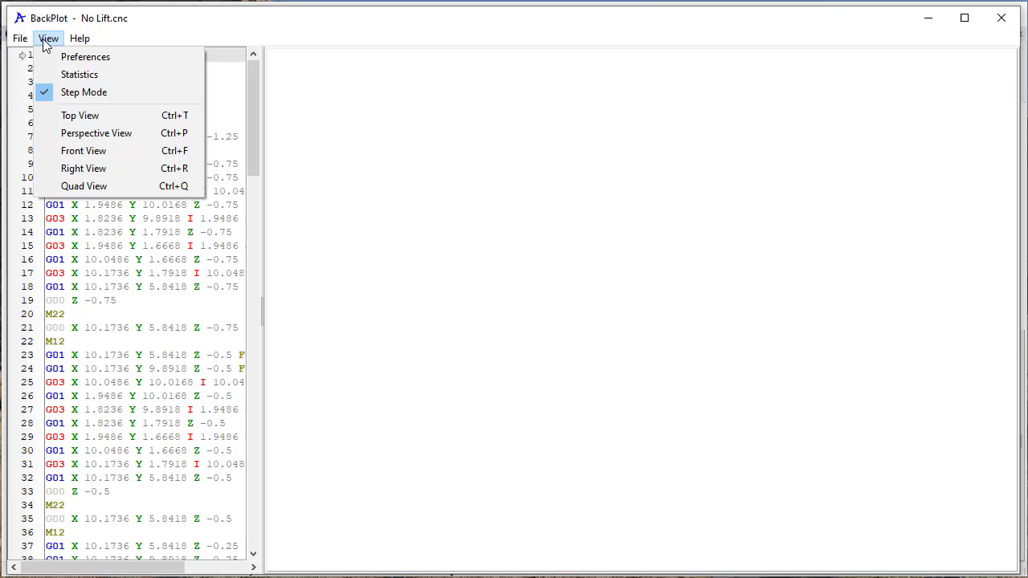
click(103, 92)
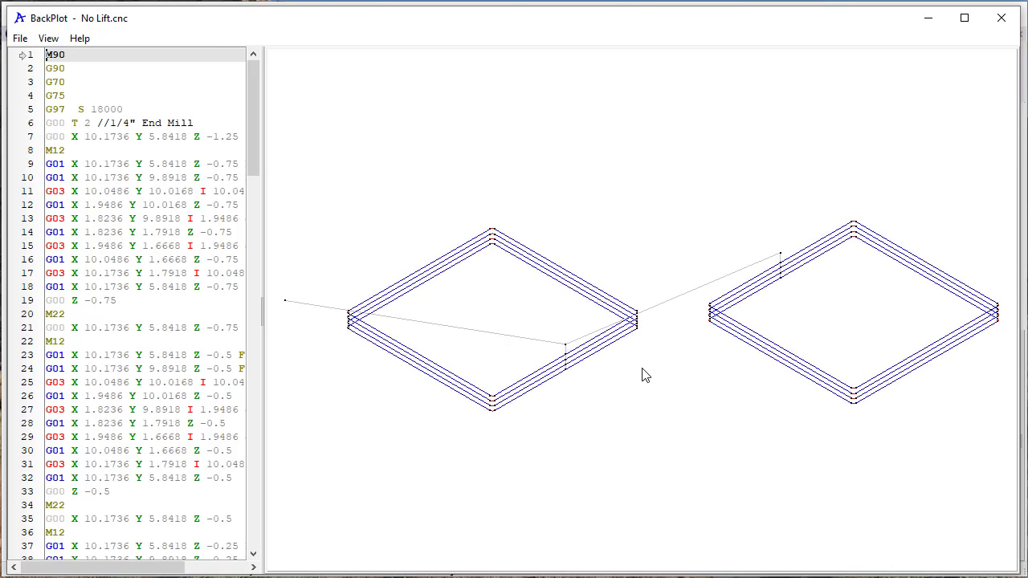
mouse_move(487, 434)
mouse_down()
mouse_move(546, 435)
mouse_move(752, 394)
mouse_move(482, 423)
mouse_move(500, 426)
mouse_up()
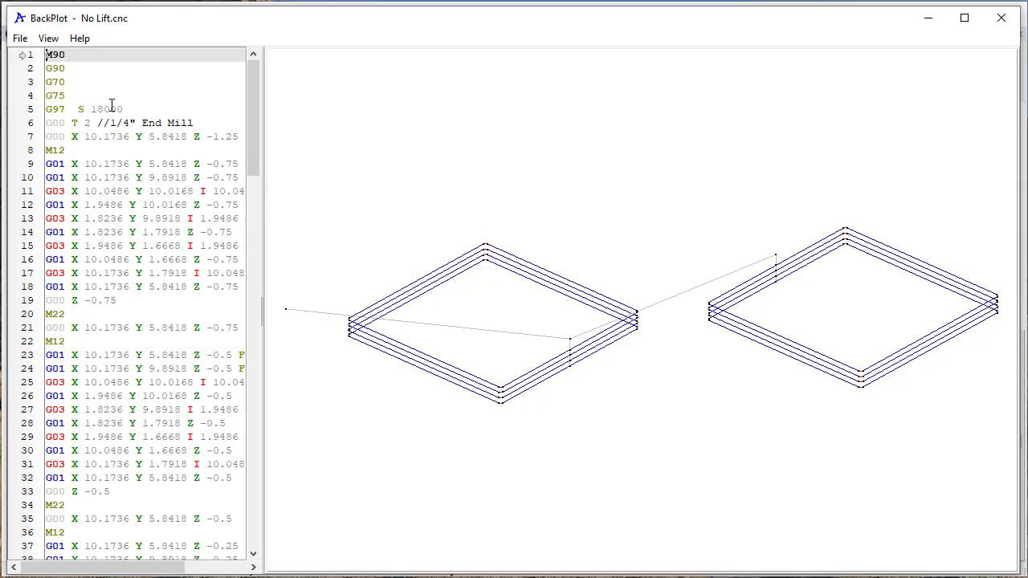
click(48, 38)
click(70, 93)
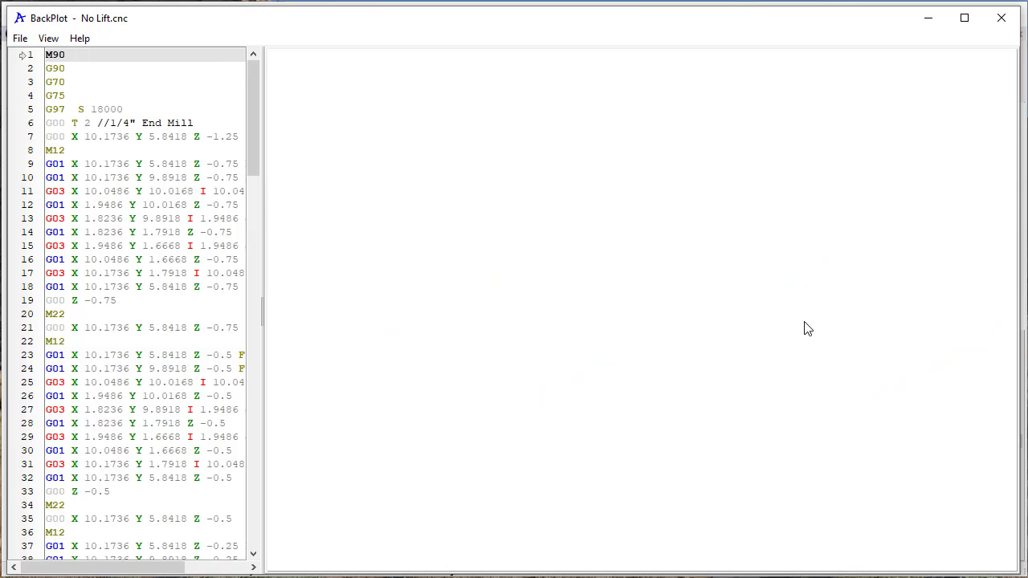
- Step No Lift.cnc through line 36, showing the first square's passes joined without lifts
key(space)
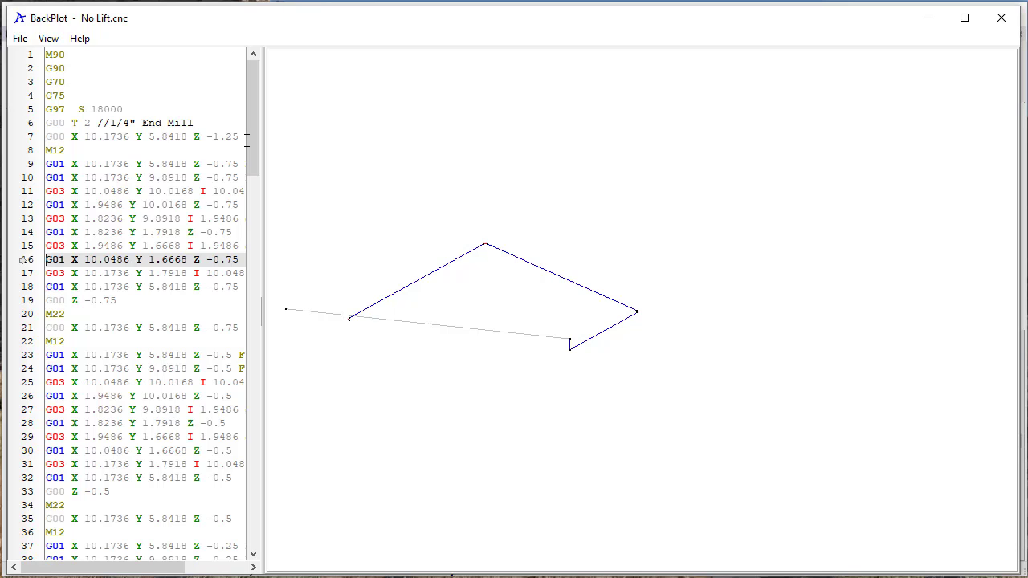
key(Down)
key(Down)
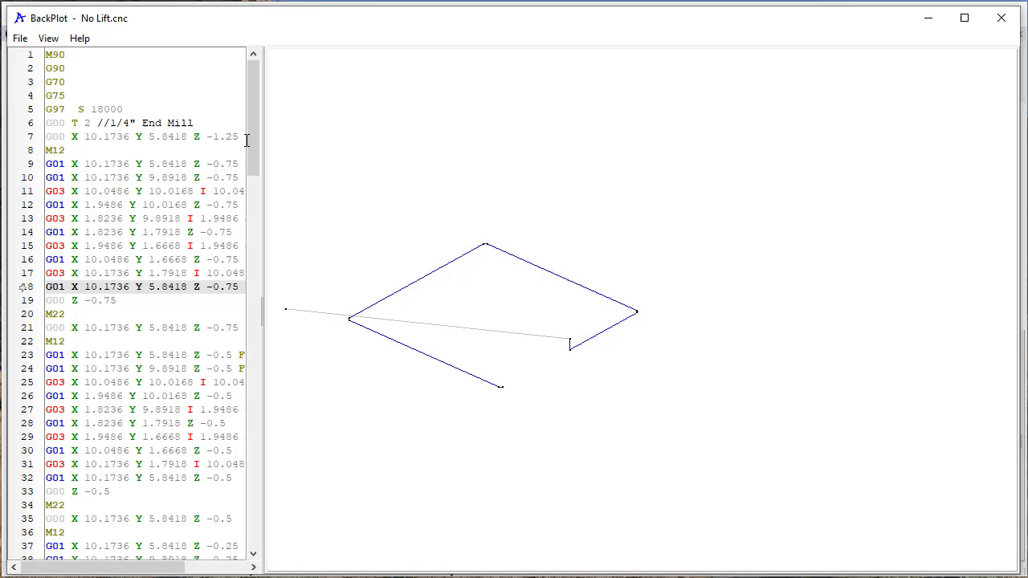
key(Down)
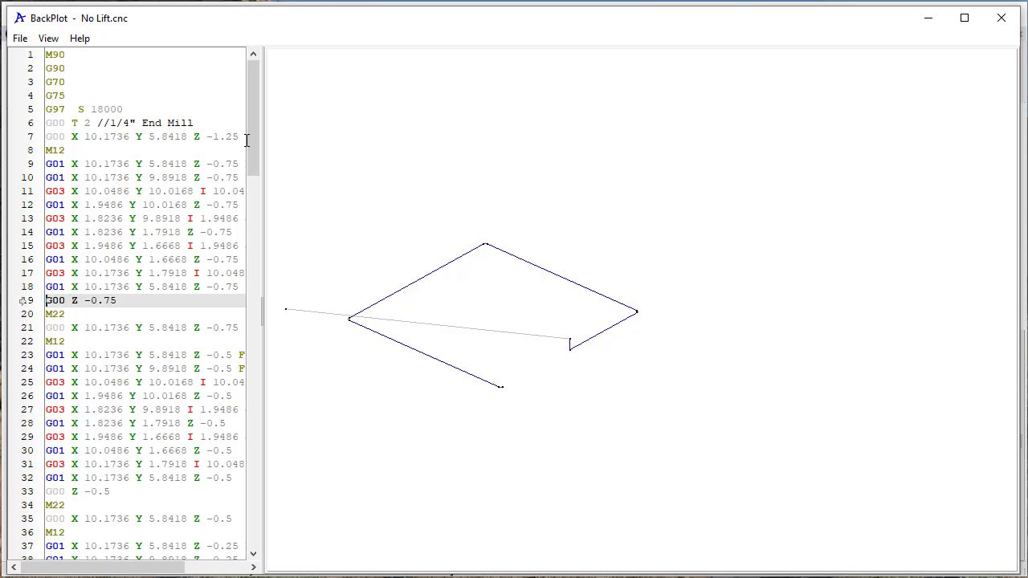
key(Down)
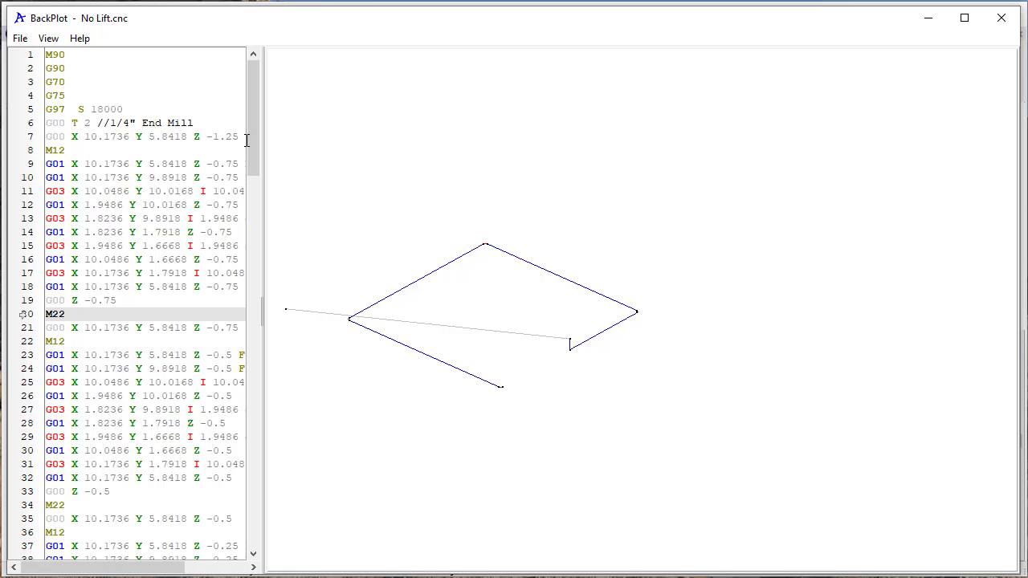
key(Down)
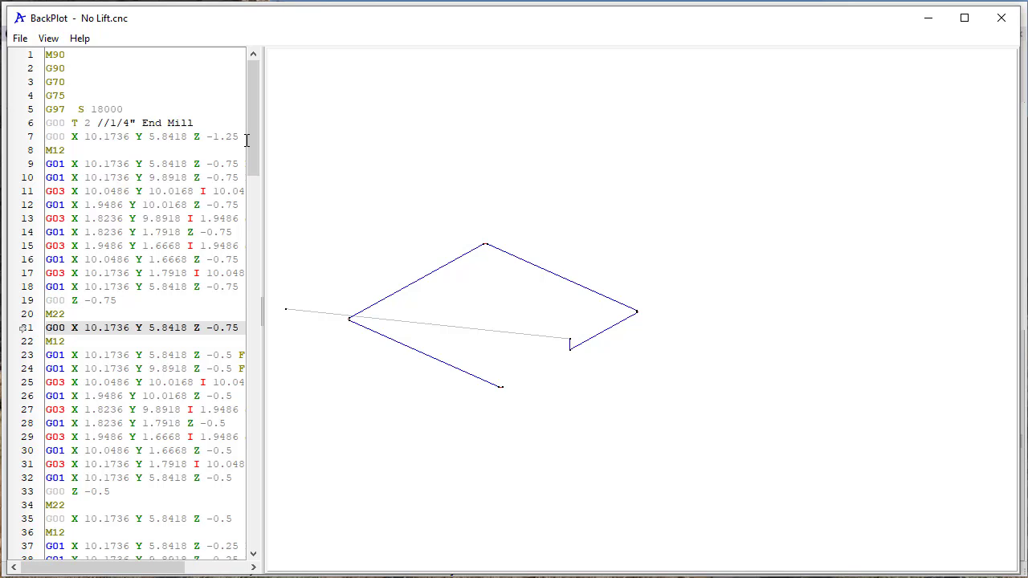
key(Down)
key(Down)
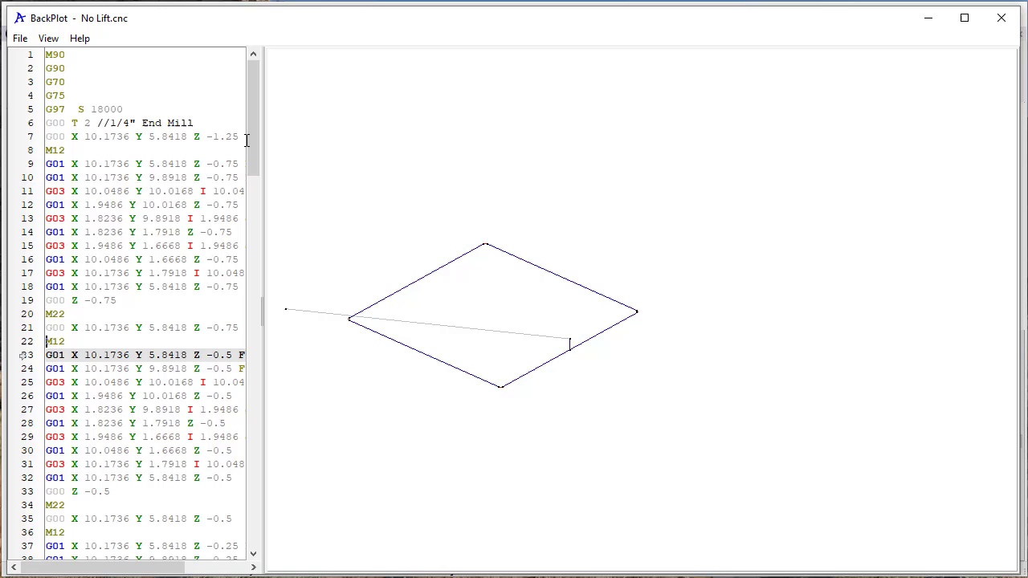
key(Down)
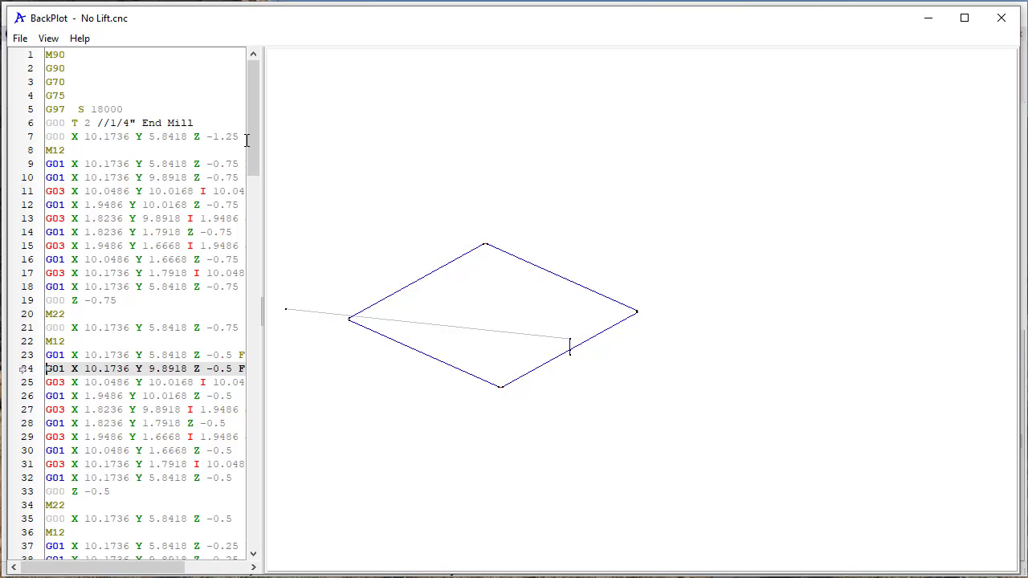
key(Down)
key(Down)
key(Down)
key(Down)
key(Down)
key(Down)
key(Down)
key(Down)
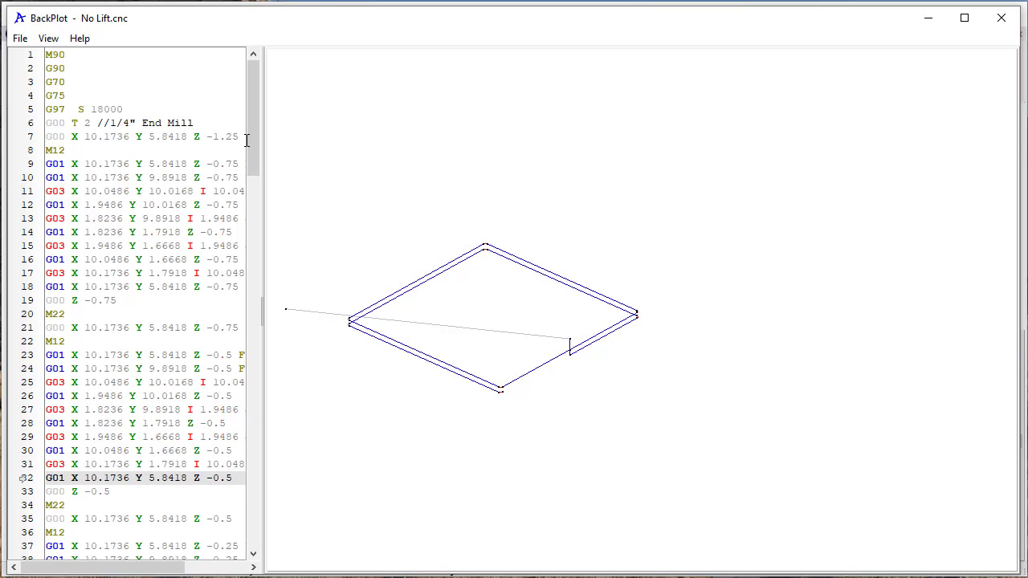
key(Down)
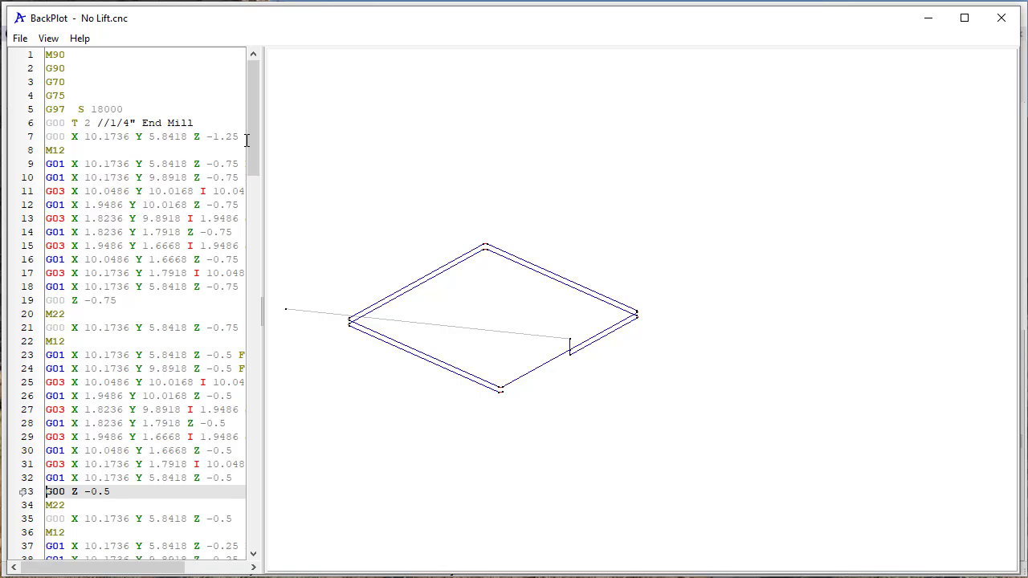
key(Down)
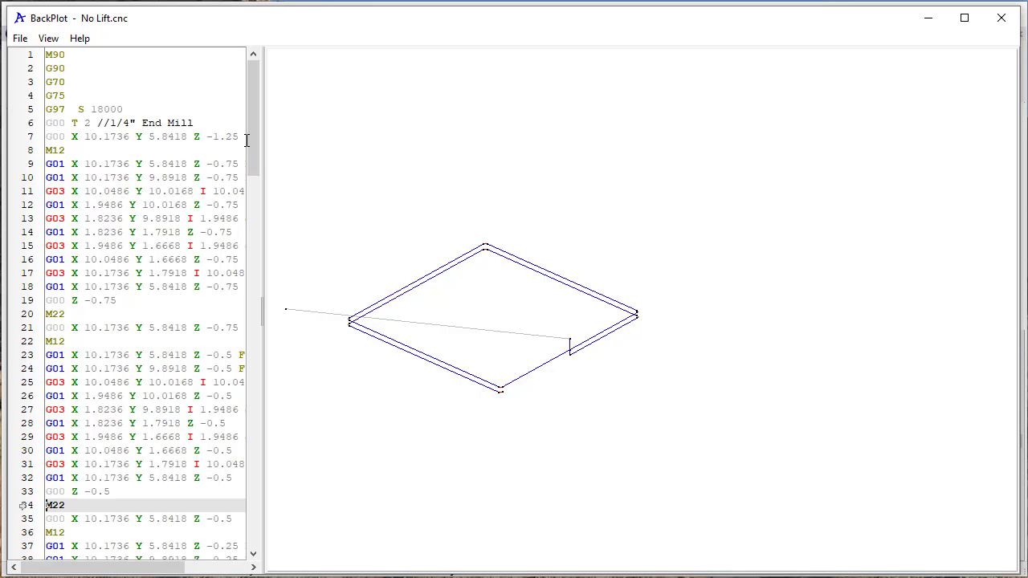
key(Down)
key(Down)
key(Down)
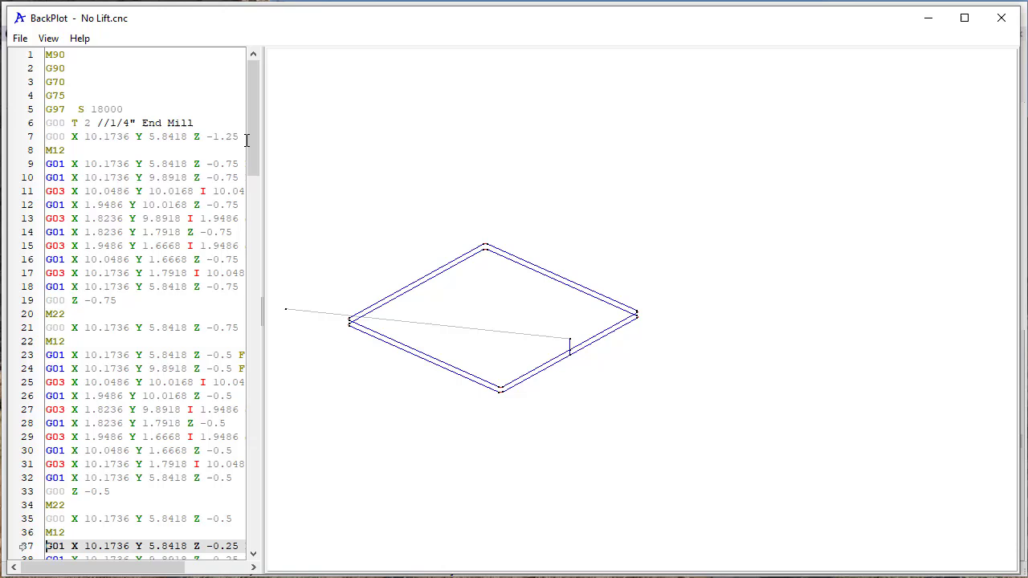
key(Down)
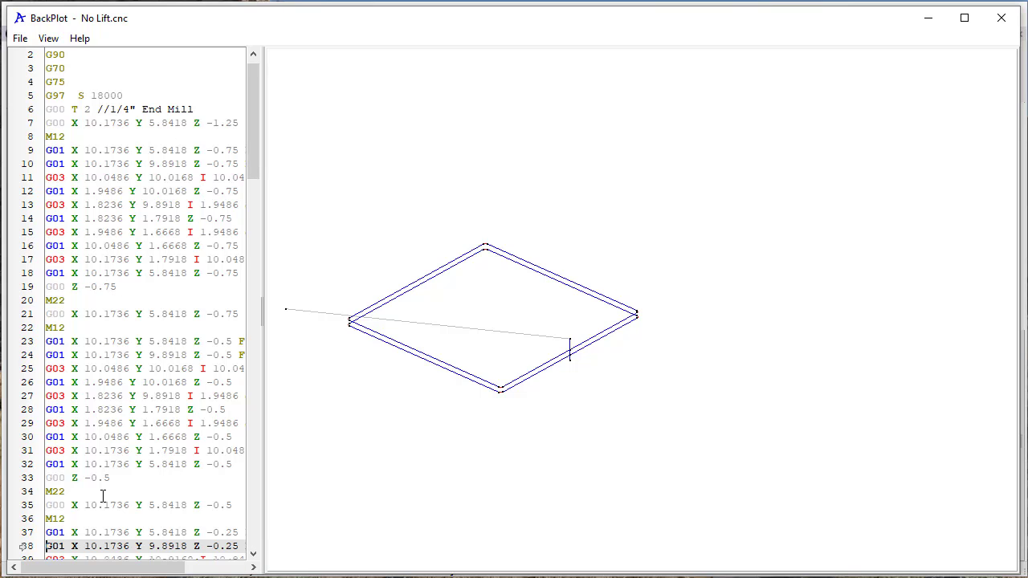
- Scroll through the G-code listing
click(252, 554)
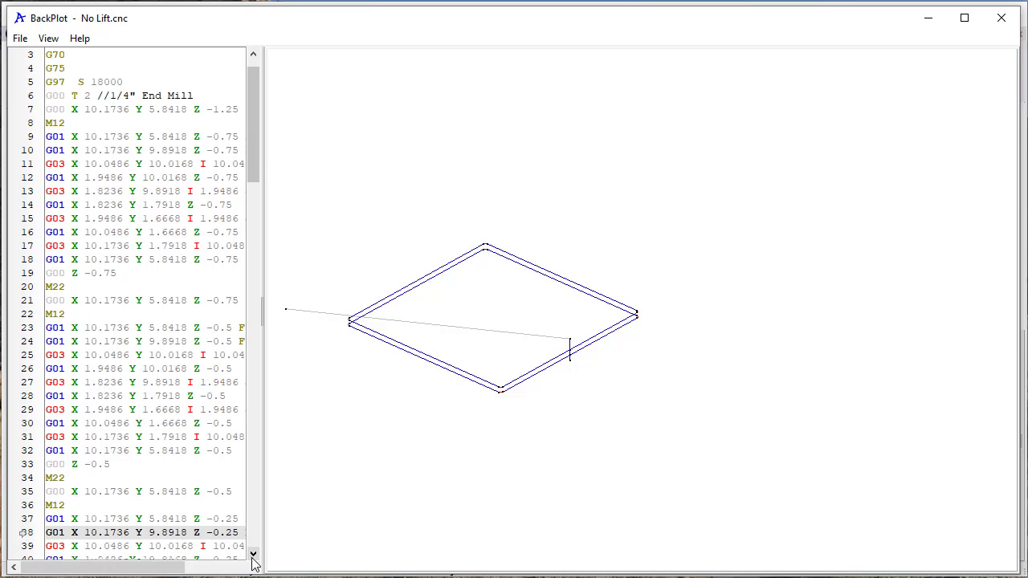
click(252, 554)
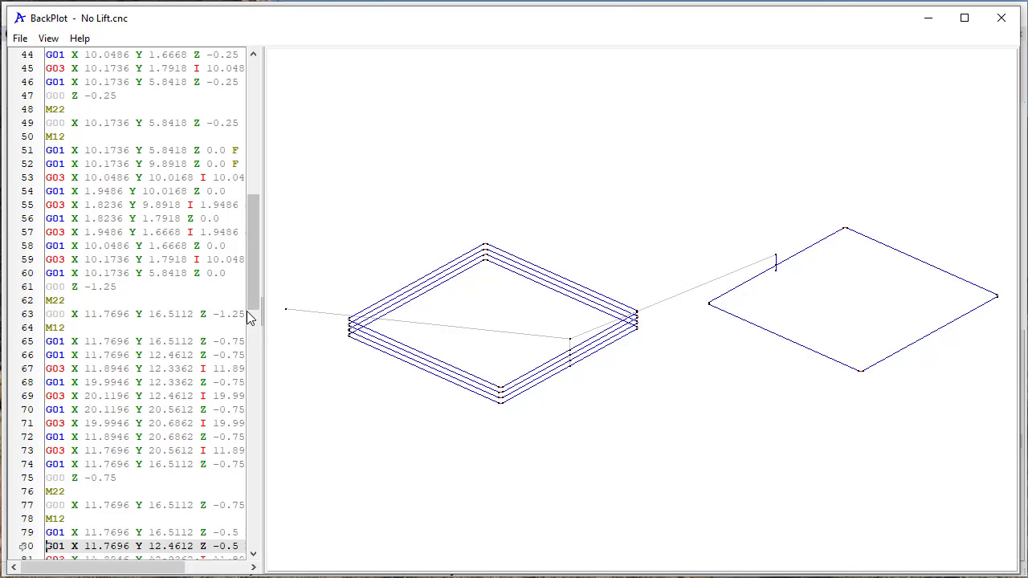
drag(250, 309, 257, 282)
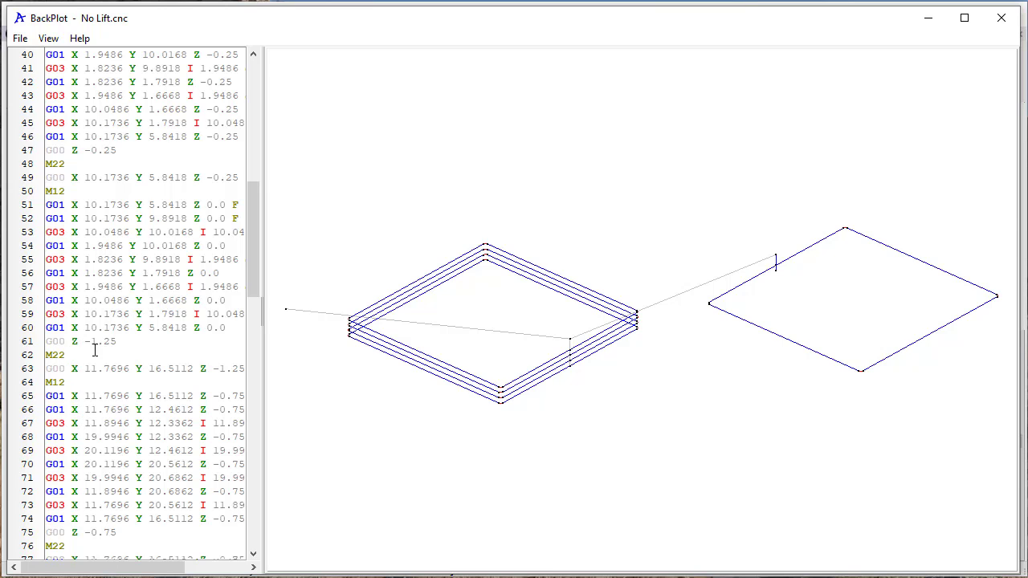
drag(252, 285, 266, 240)
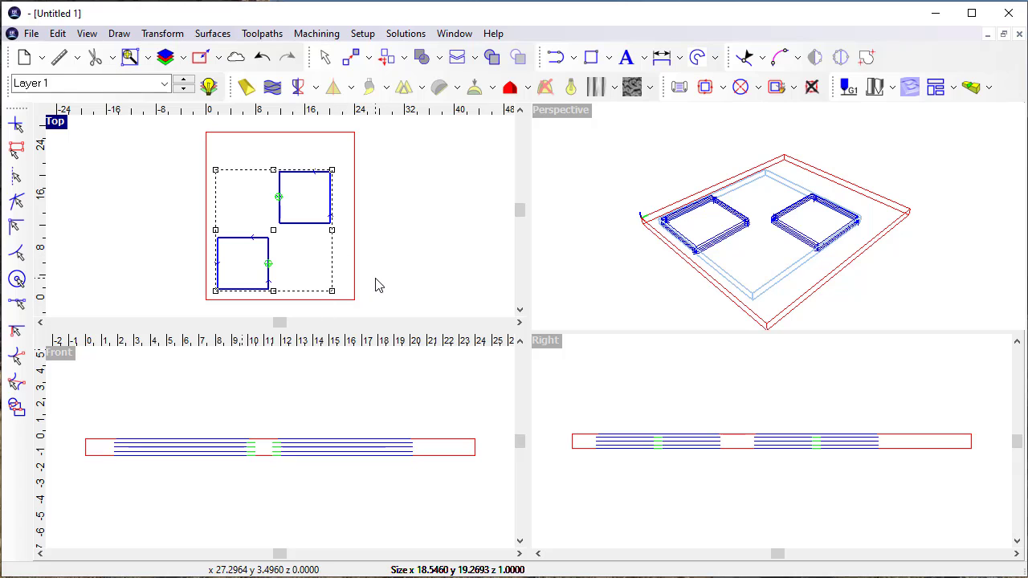
- In Preferences > Toolpath, keep lift options shown and set the No lift option to Linked toolpath
click(362, 33)
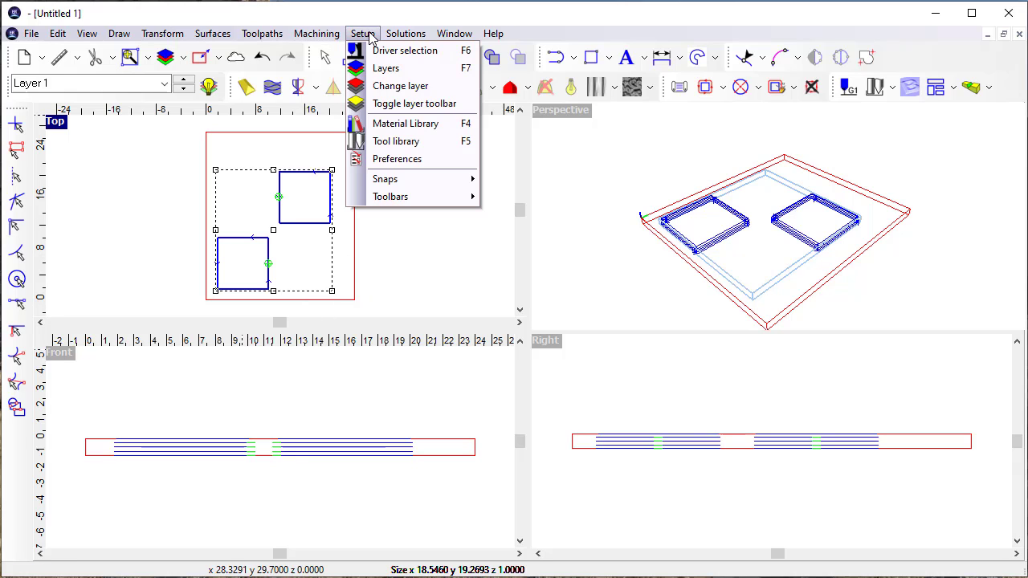
click(397, 159)
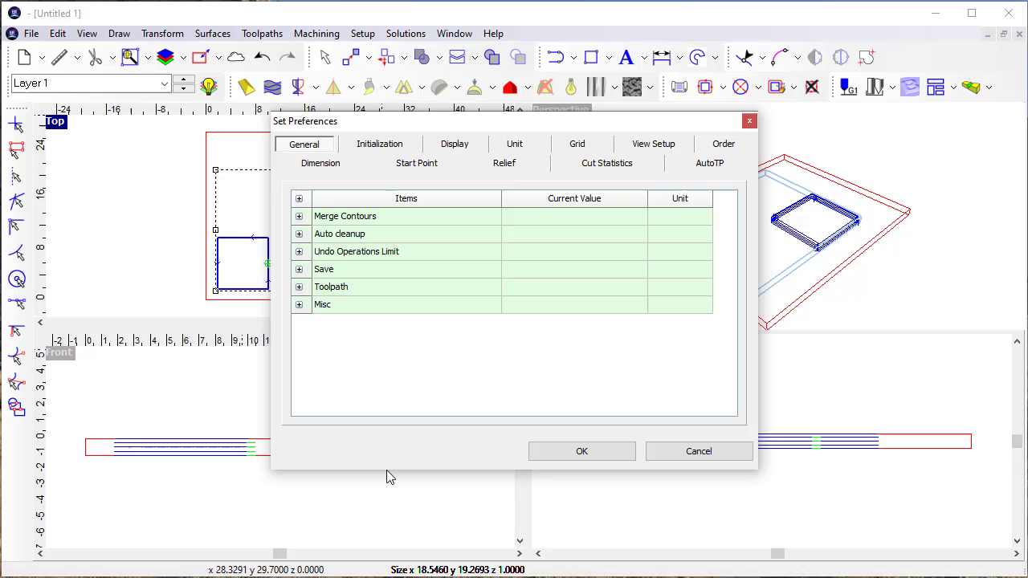
click(299, 287)
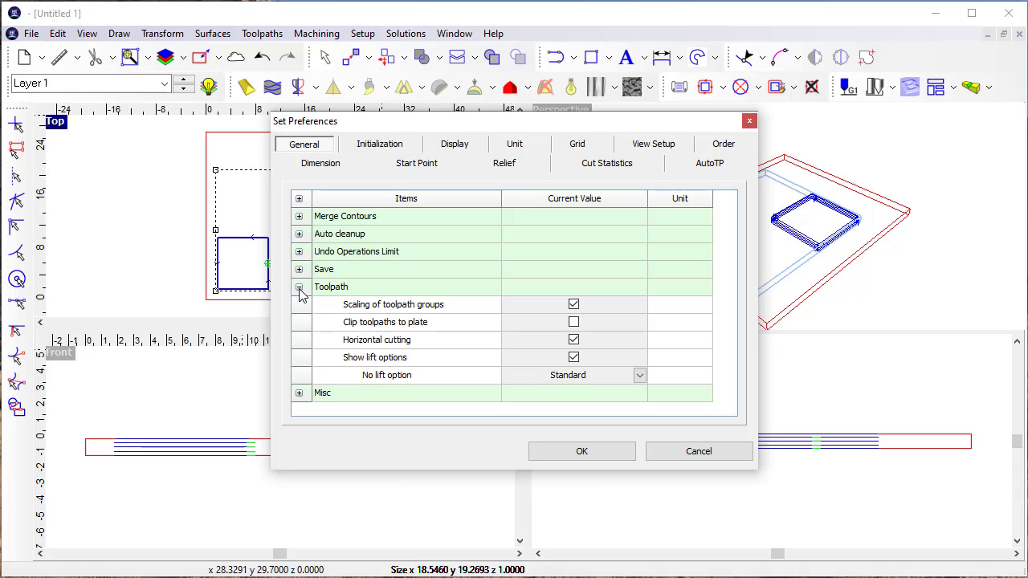
click(592, 359)
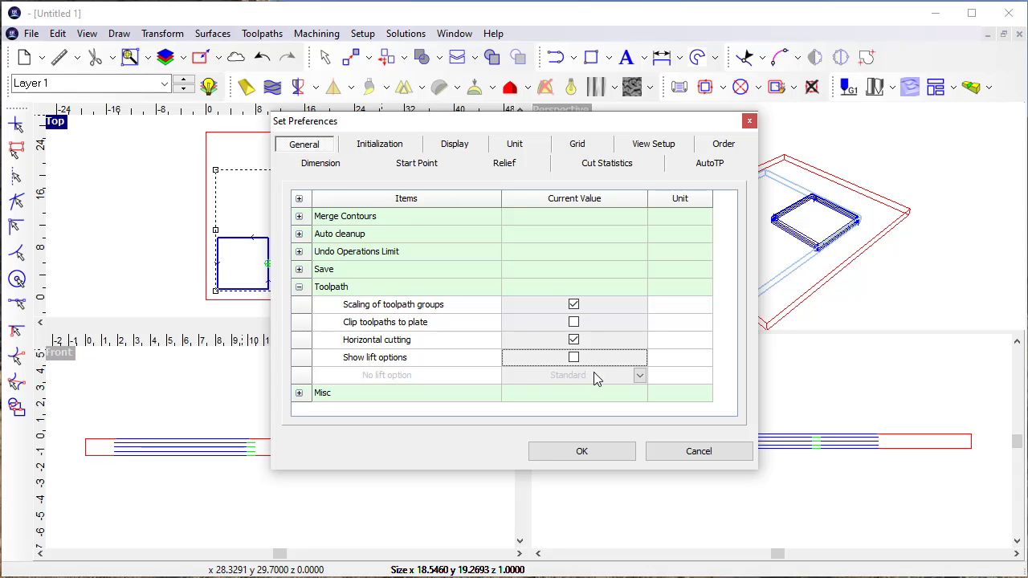
click(574, 358)
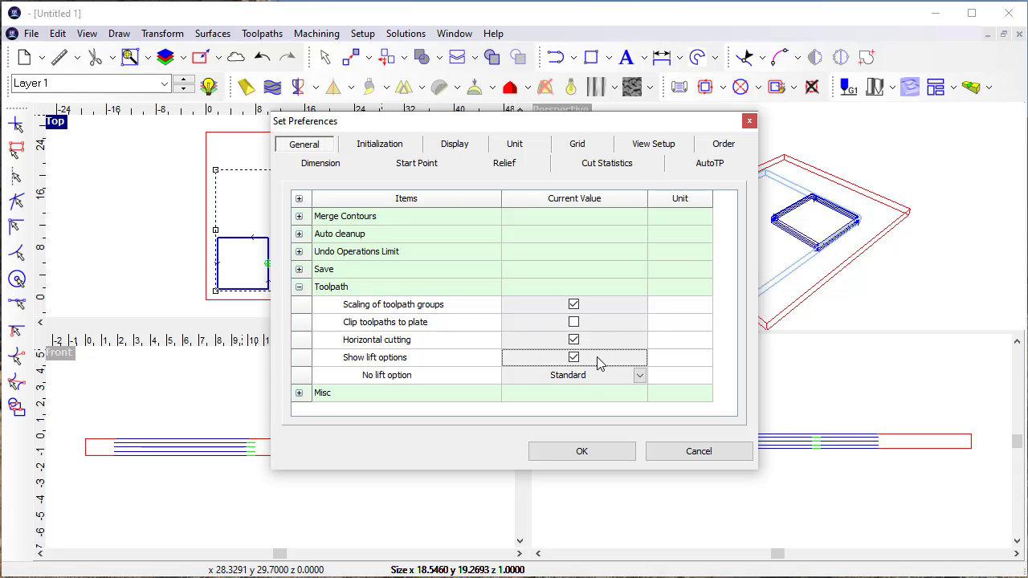
click(639, 375)
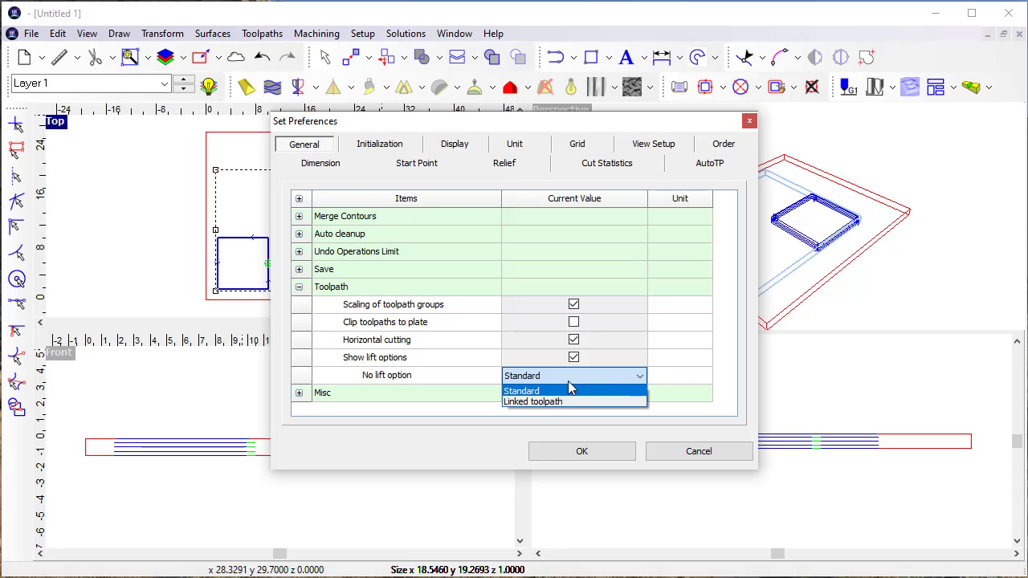
click(553, 403)
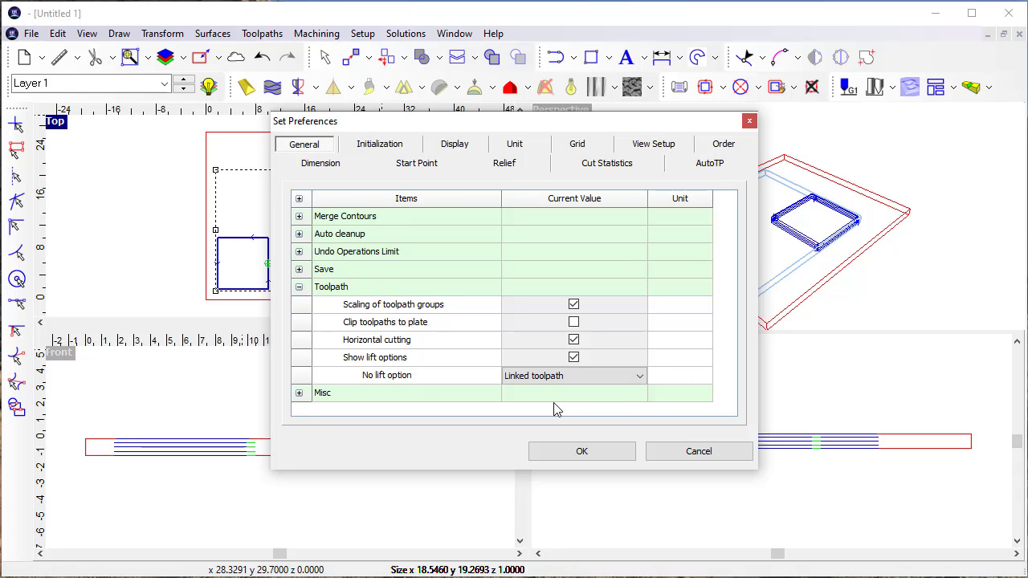
click(585, 455)
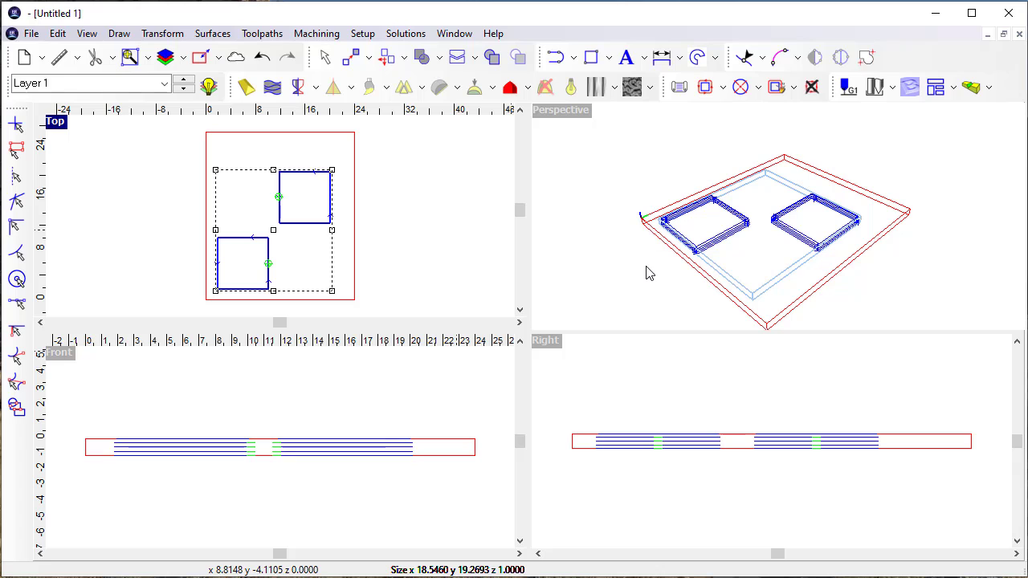
- Output the toolpaths to a G-code file named 'Linked No Lift' in DNC Files\Test
click(848, 88)
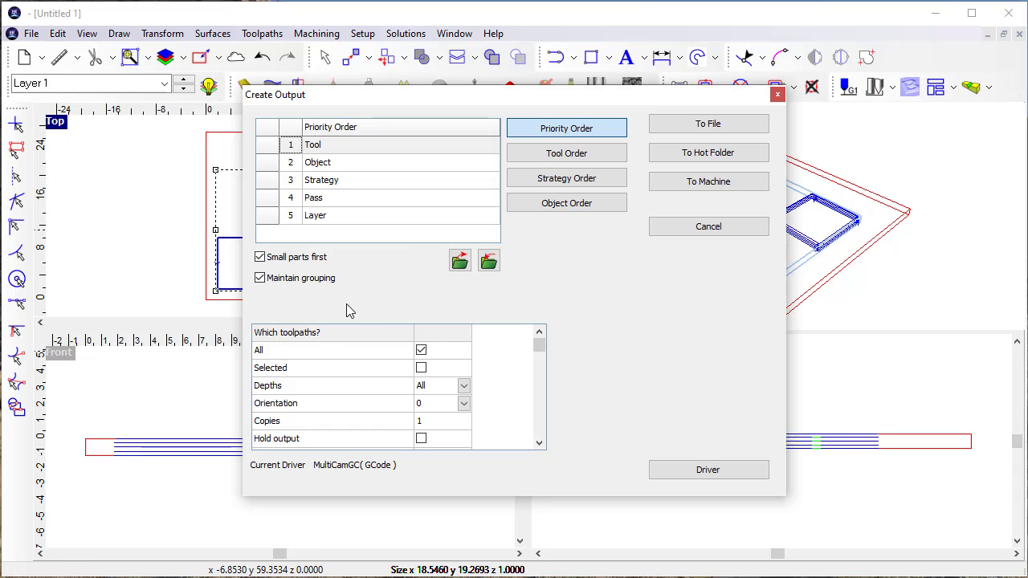
click(708, 125)
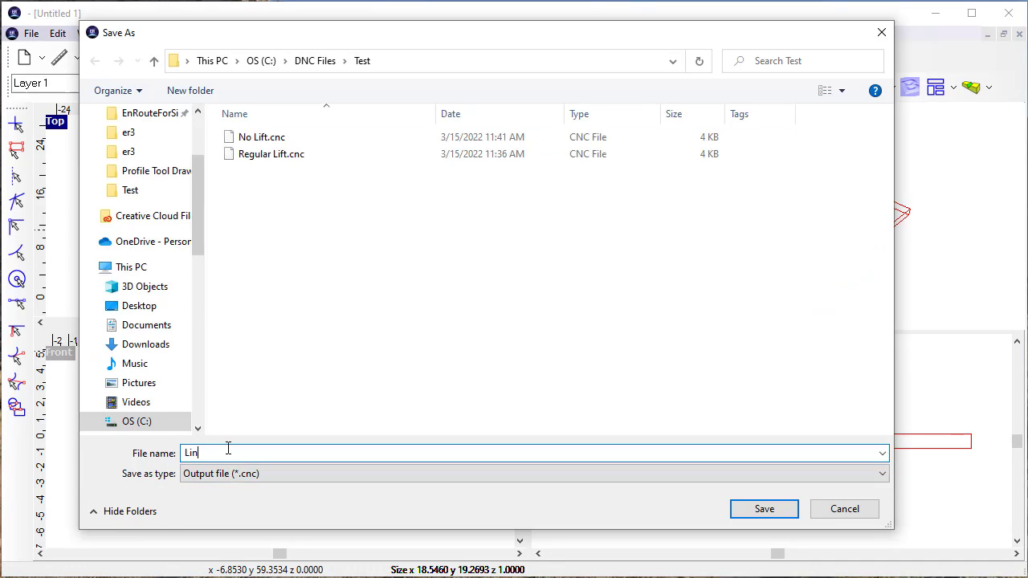
text(Linked no Lift)
click(763, 514)
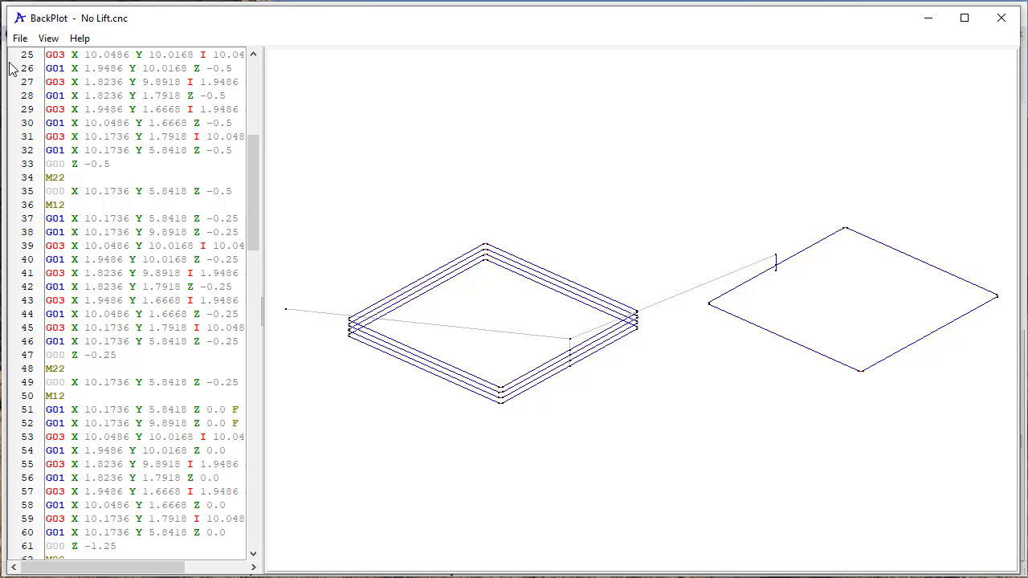
- Open Linked No Lift.cnc in BackPlot and turn off Step Mode to show the full plot
click(19, 39)
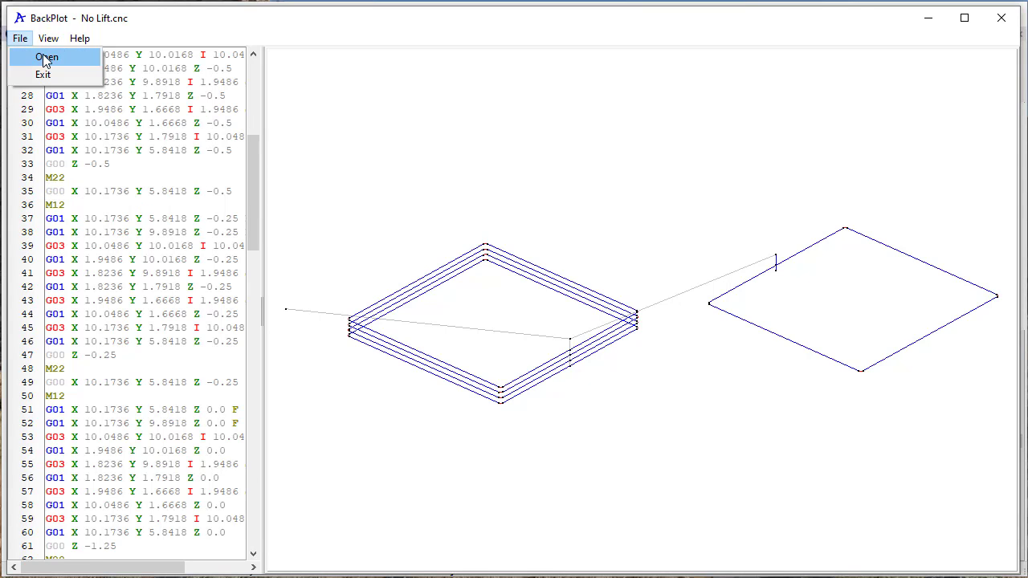
click(43, 54)
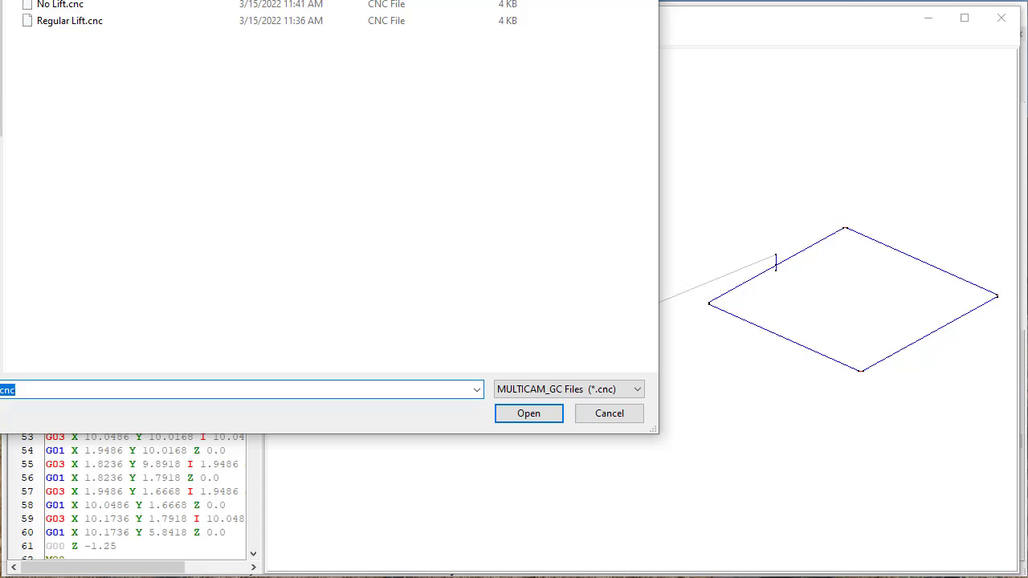
click(79, 4)
click(518, 414)
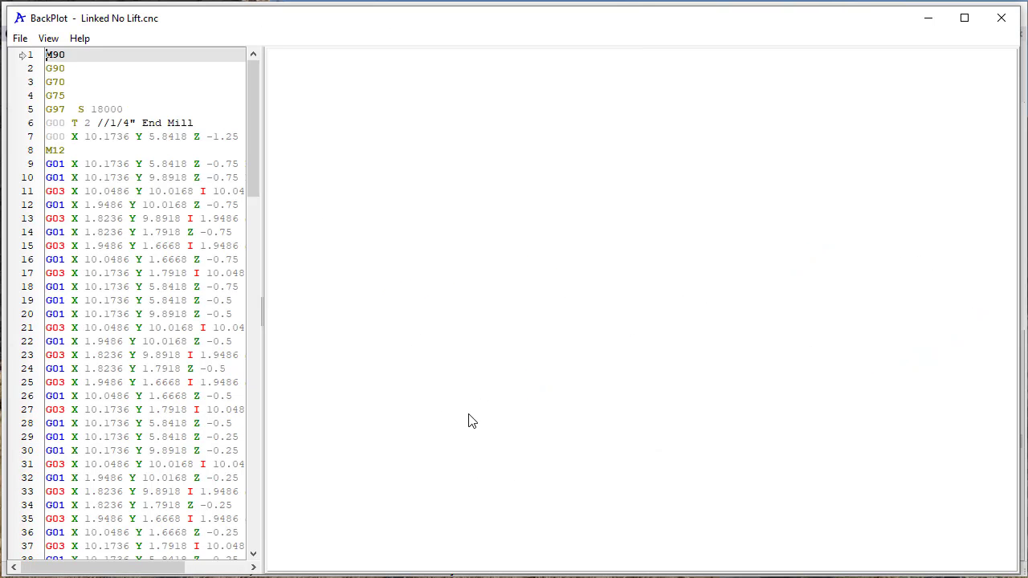
click(49, 40)
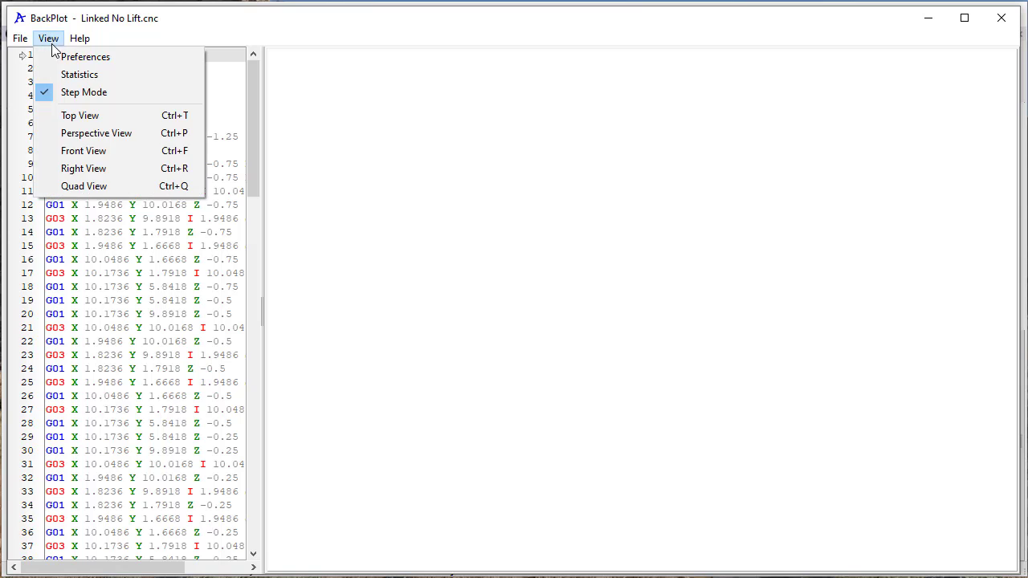
click(72, 94)
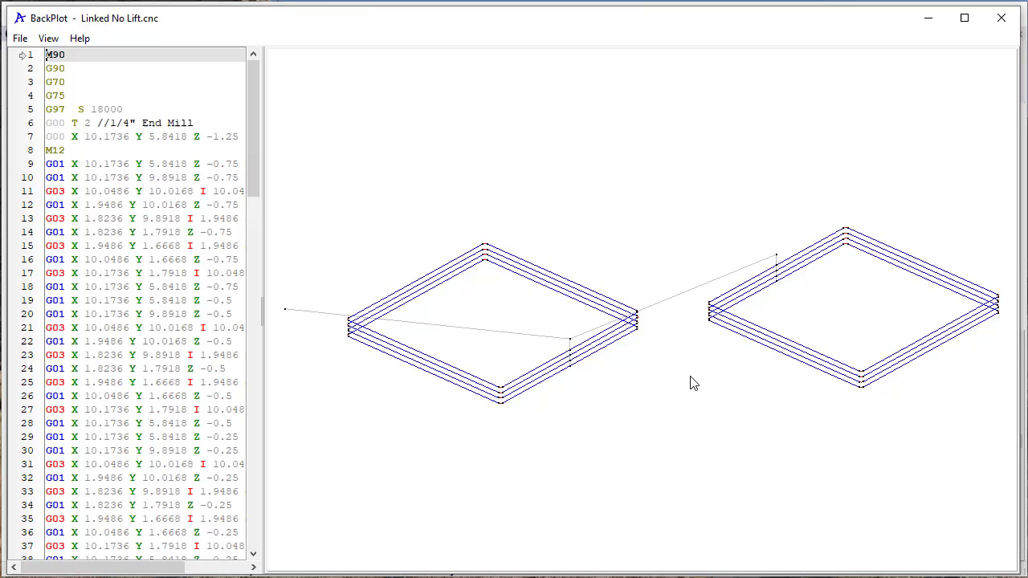
- Rotate and tilt the 3D toolpath view to a flatter angle showing both stacked rectangles
drag(694, 384, 649, 454)
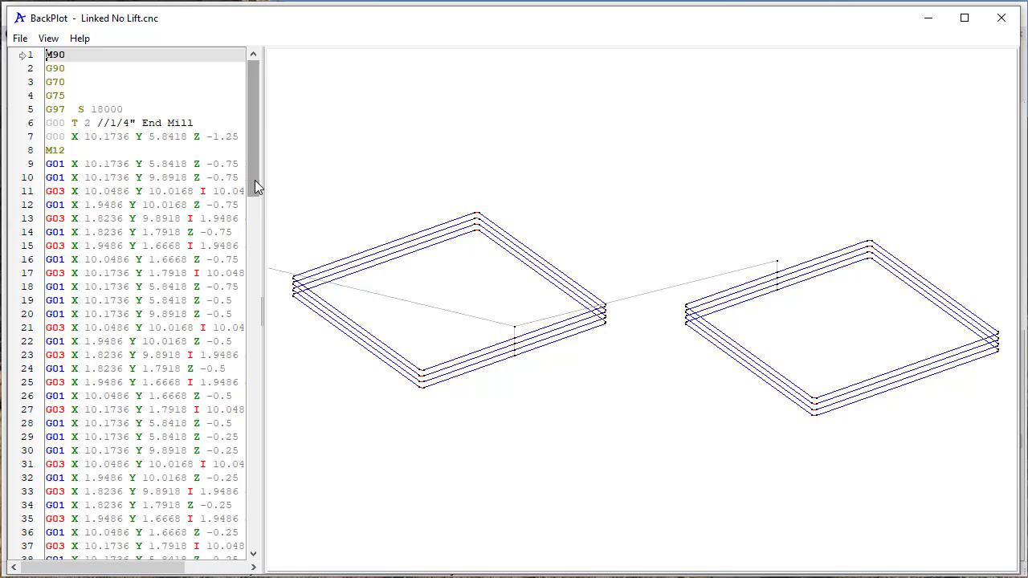
drag(254, 172, 271, 159)
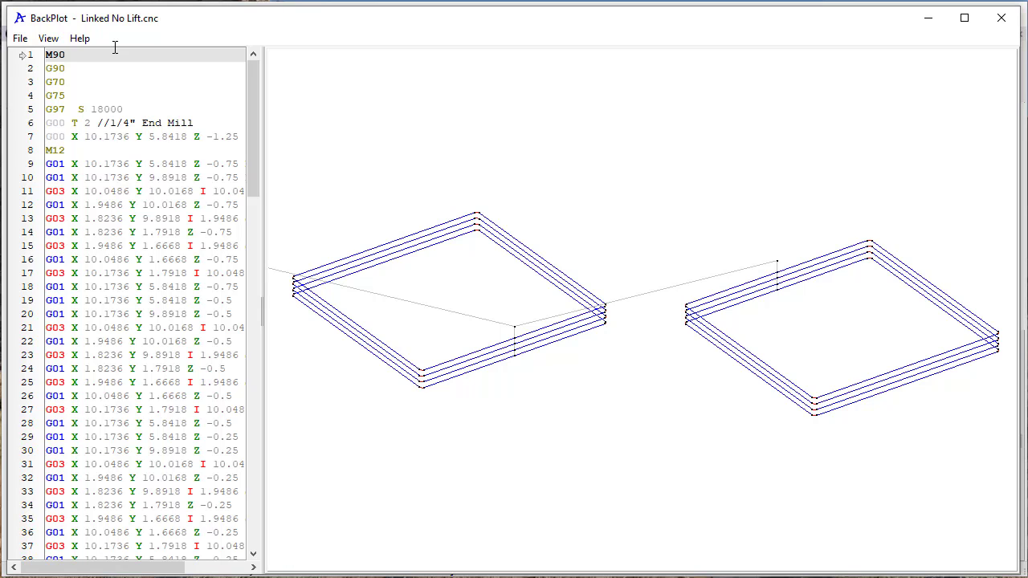
- Re-enable Step Mode and scroll through the code lines to check the first rectangle's passes join without lifts
click(48, 38)
click(80, 97)
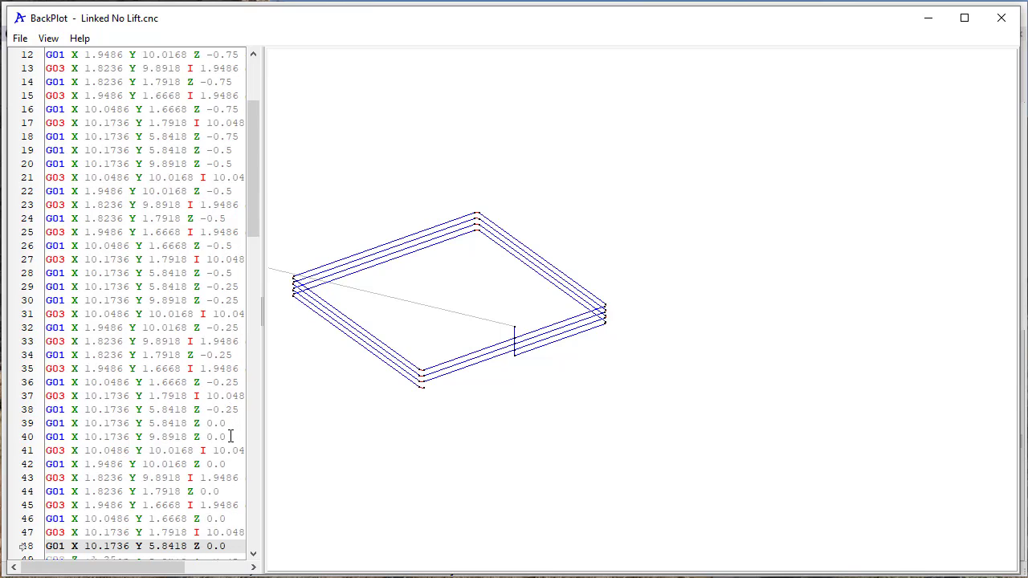
scroll(161, 452, down, 3)
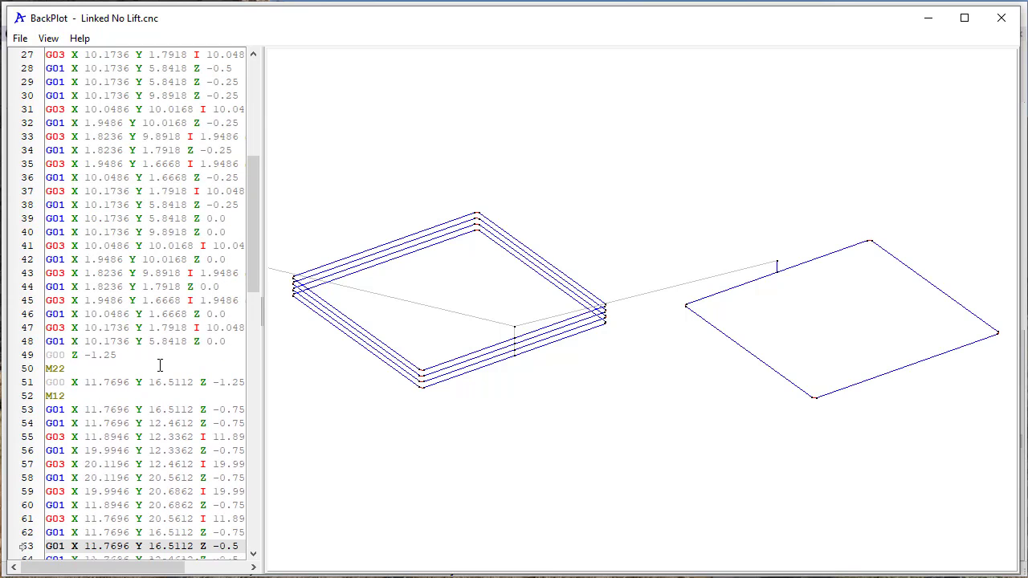
drag(250, 265, 265, 183)
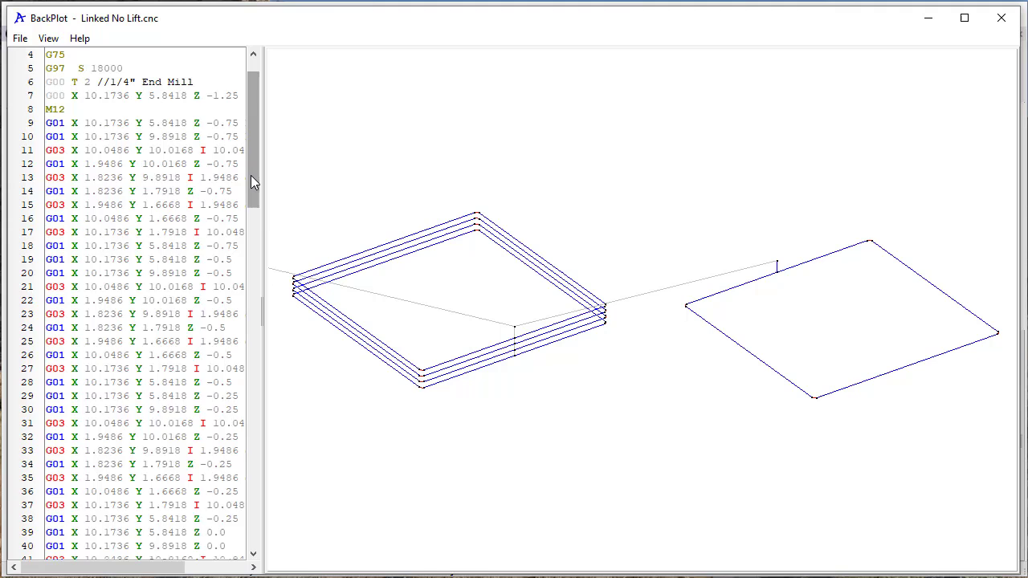
drag(251, 175, 252, 251)
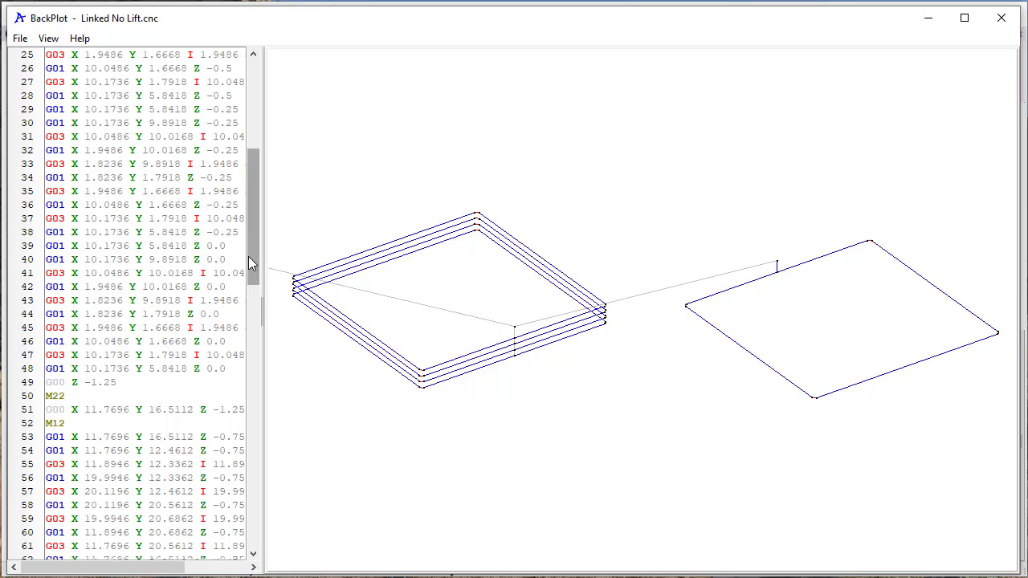
drag(250, 257, 271, 192)
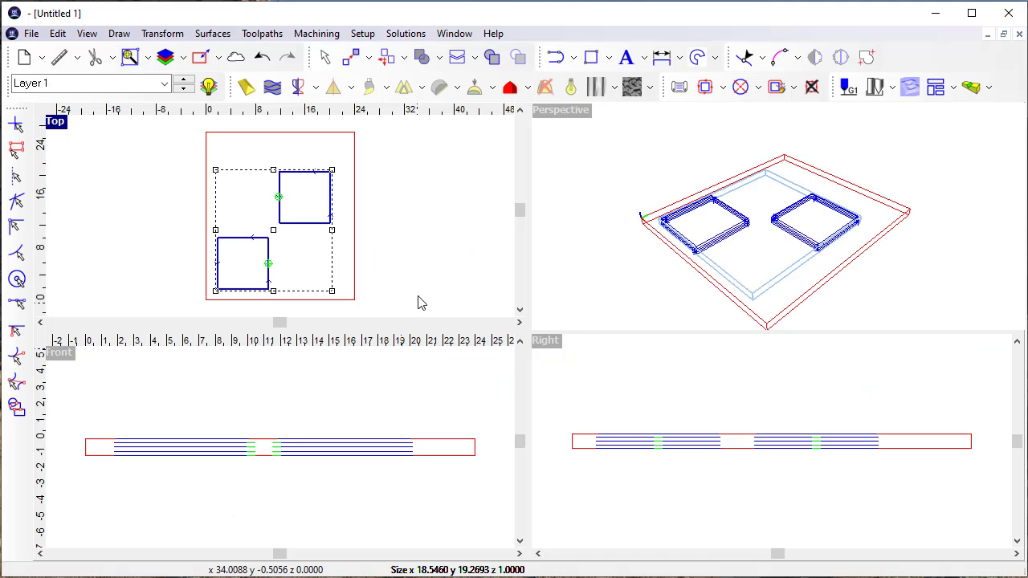
- Confirm No lift option stays Linked toolpath with lift options shown, then deselect both rectangles
click(365, 33)
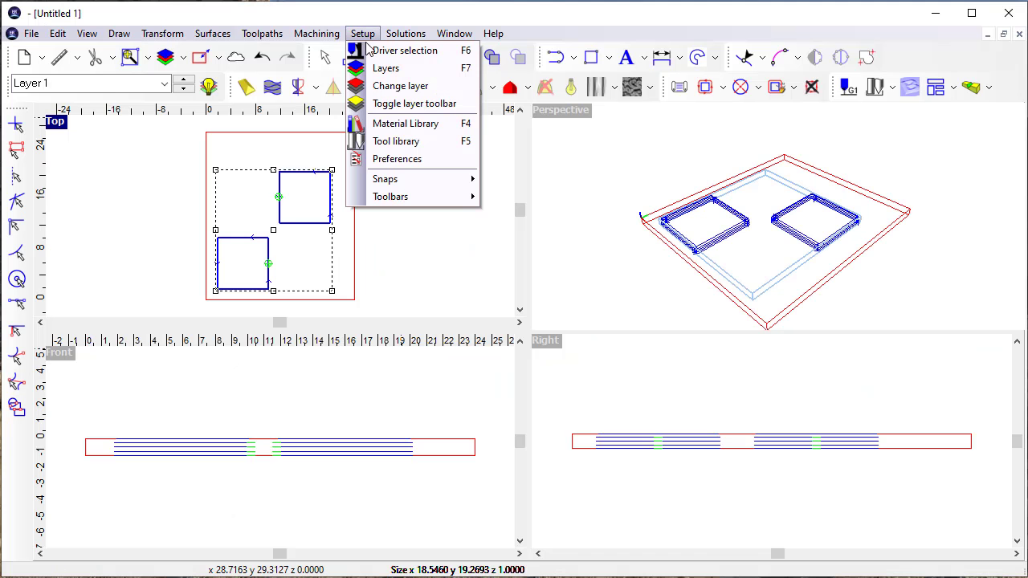
click(388, 157)
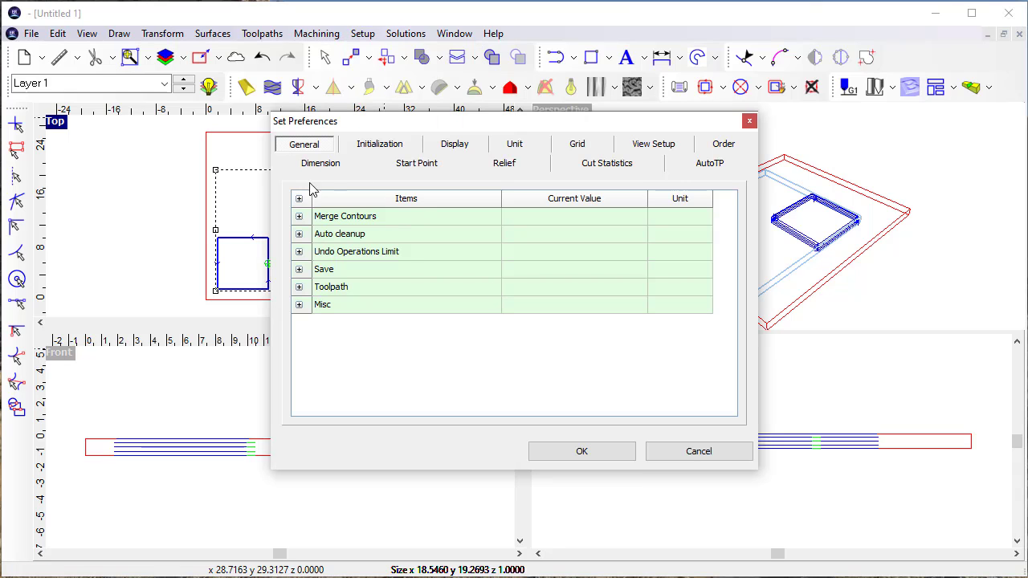
click(299, 287)
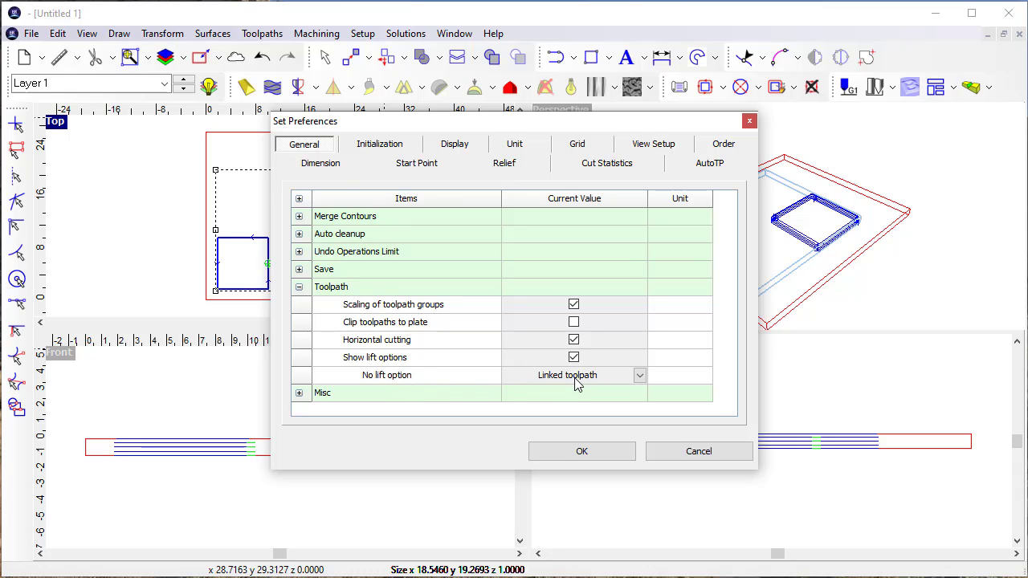
click(640, 376)
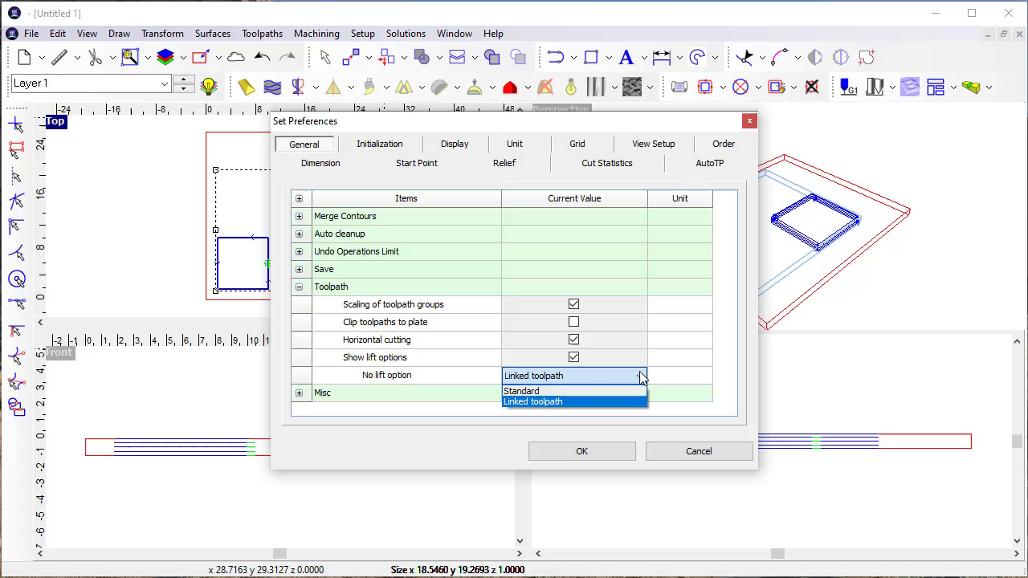
click(558, 402)
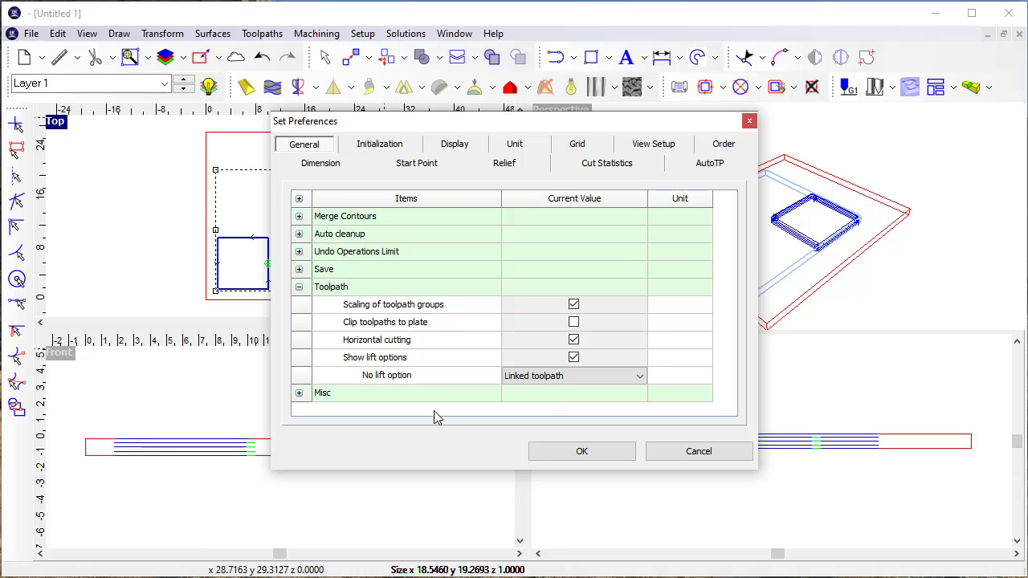
click(584, 360)
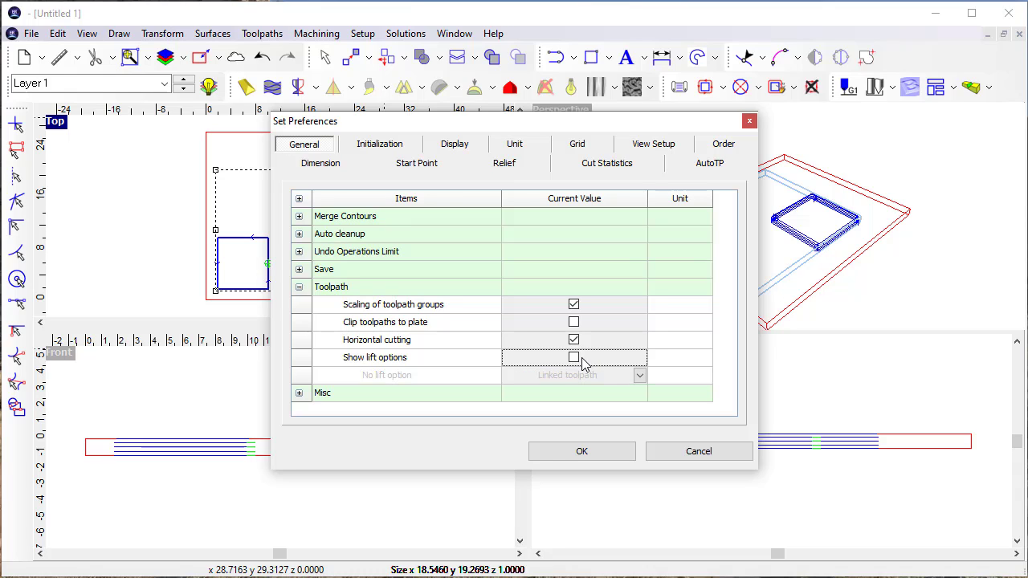
click(575, 358)
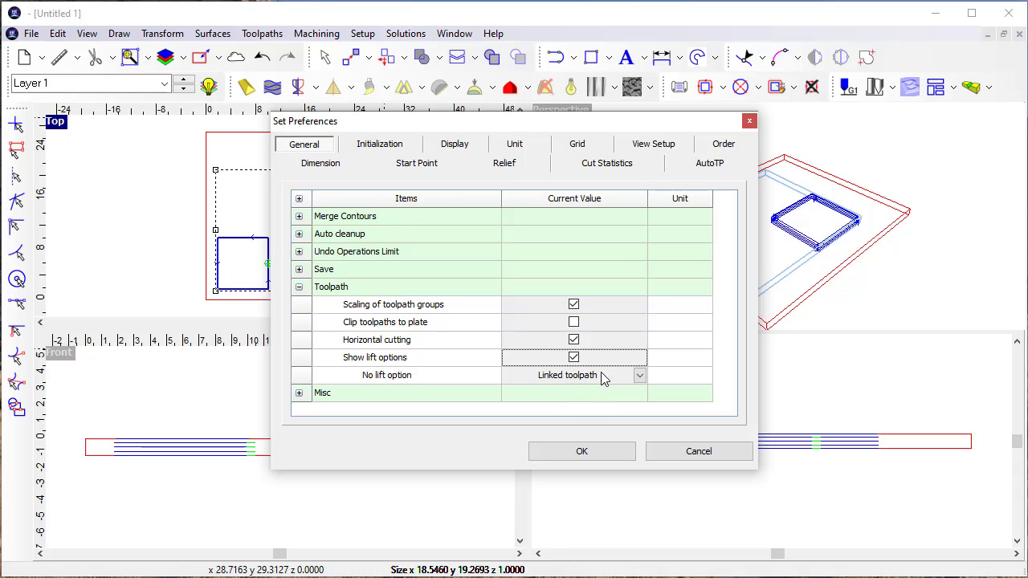
click(567, 456)
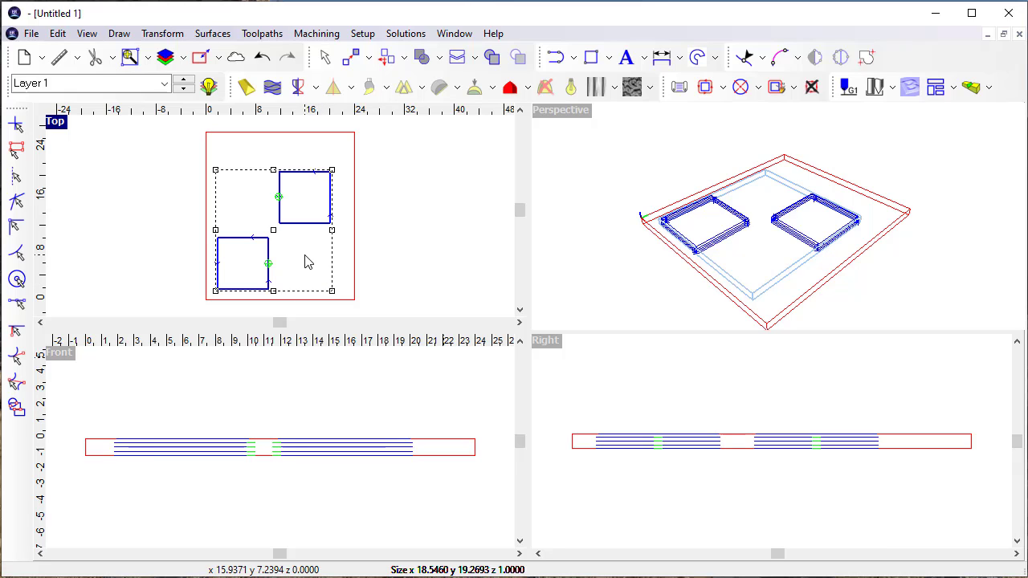
click(358, 250)
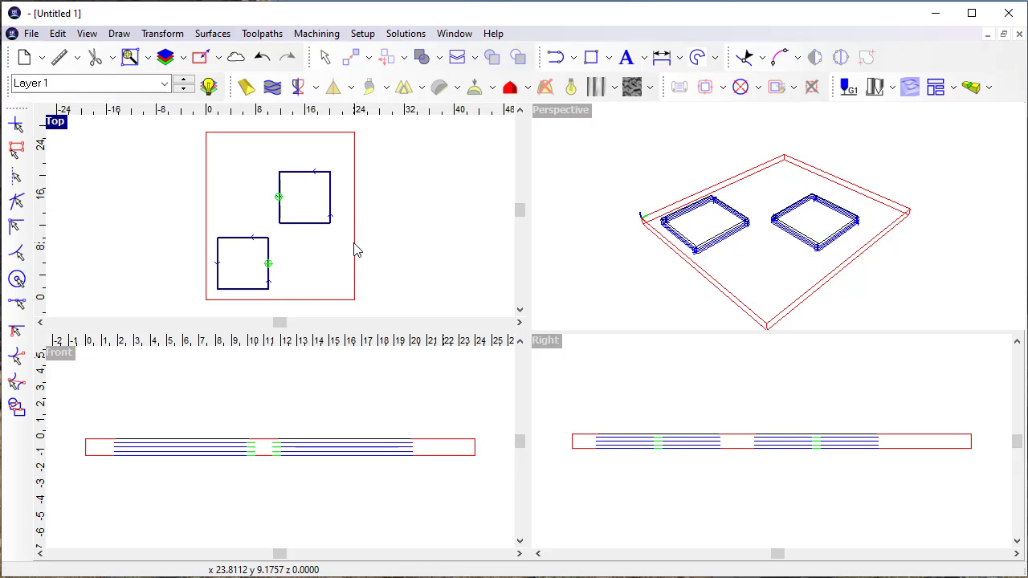